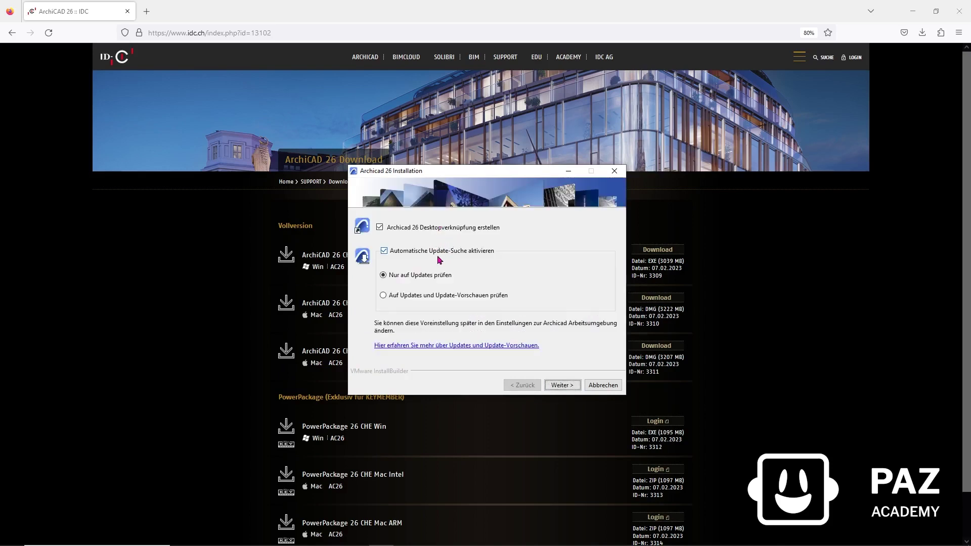
Step: Complete the Archicad 26 installation with a desktop shortcut and automatic update search limited to updates only
{"action": "left_click", "coordinate": [561, 385]}
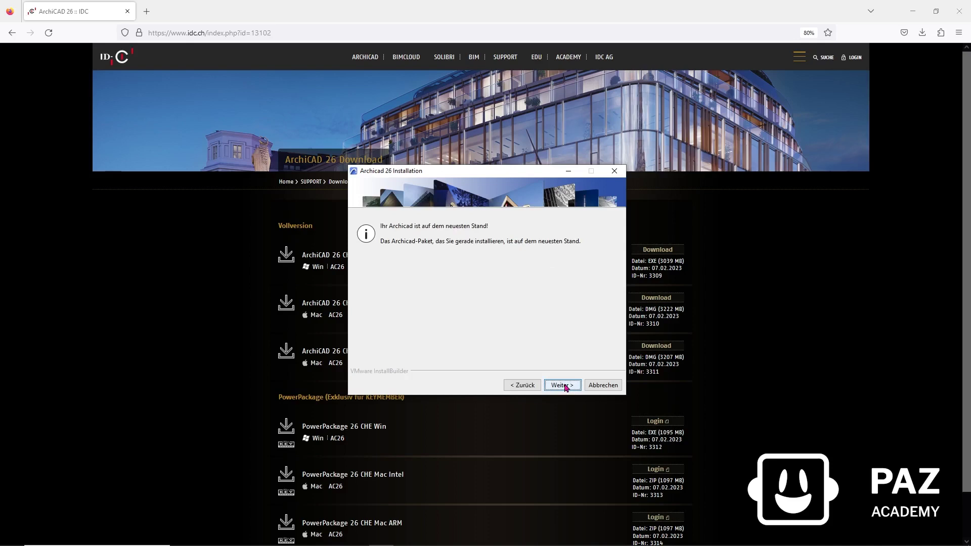
{"action": "left_click", "coordinate": [562, 386]}
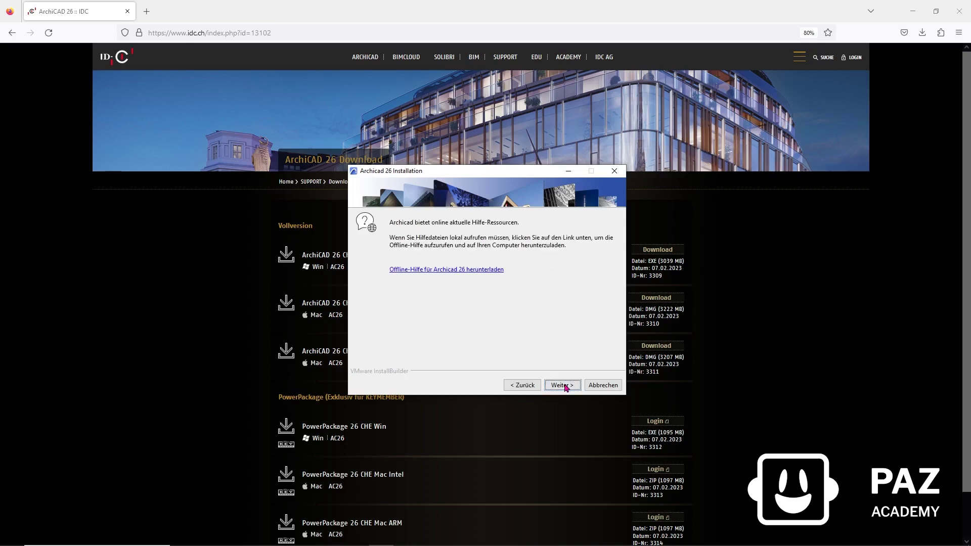
{"action": "left_click", "coordinate": [564, 386]}
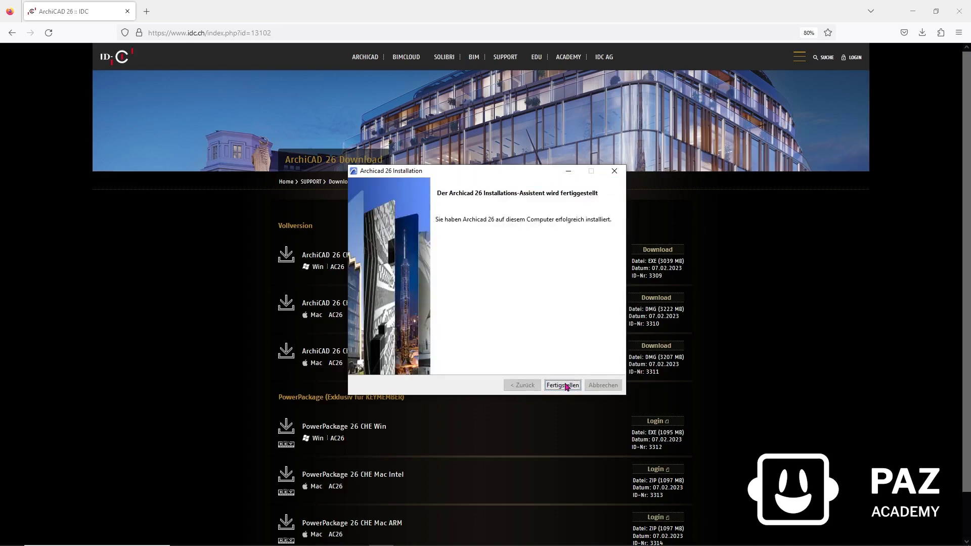
{"action": "left_click", "coordinate": [565, 386]}
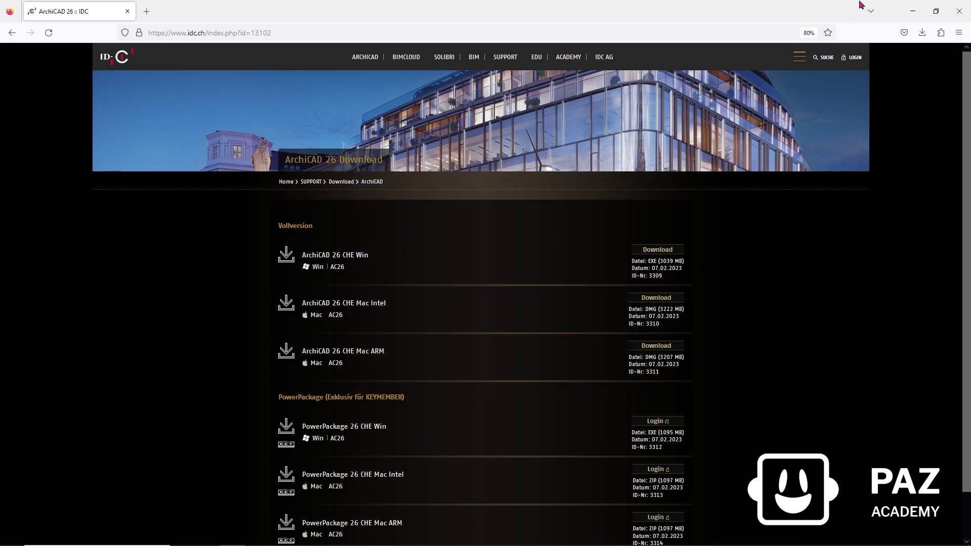
Step: Place the Archicad 26 desktop shortcut beside the Rhino 7 shortcut and launch Archicad 26
{"action": "left_click", "coordinate": [917, 14]}
{"action": "left_click_drag", "start_coordinate": [19, 15], "coordinate": [297, 273]}
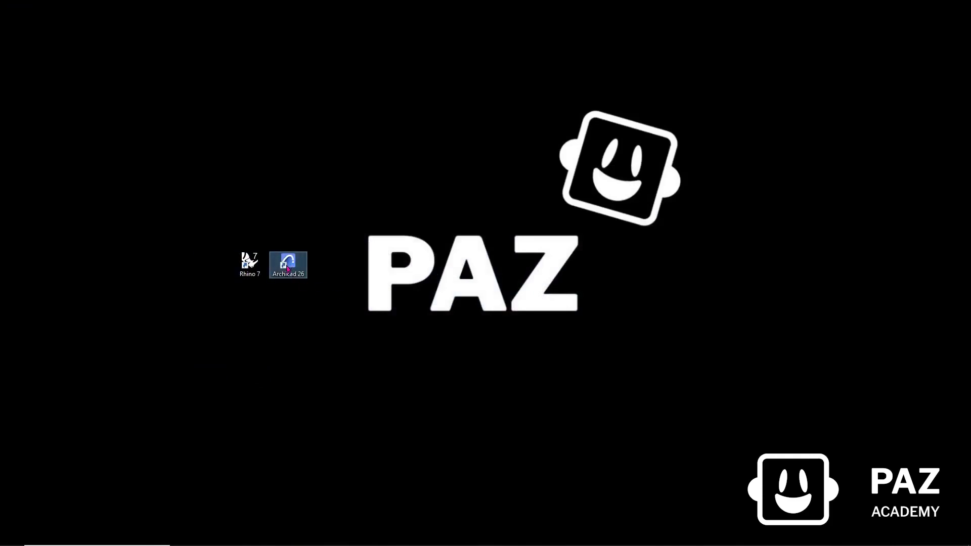
{"action": "double_click", "coordinate": [289, 262]}
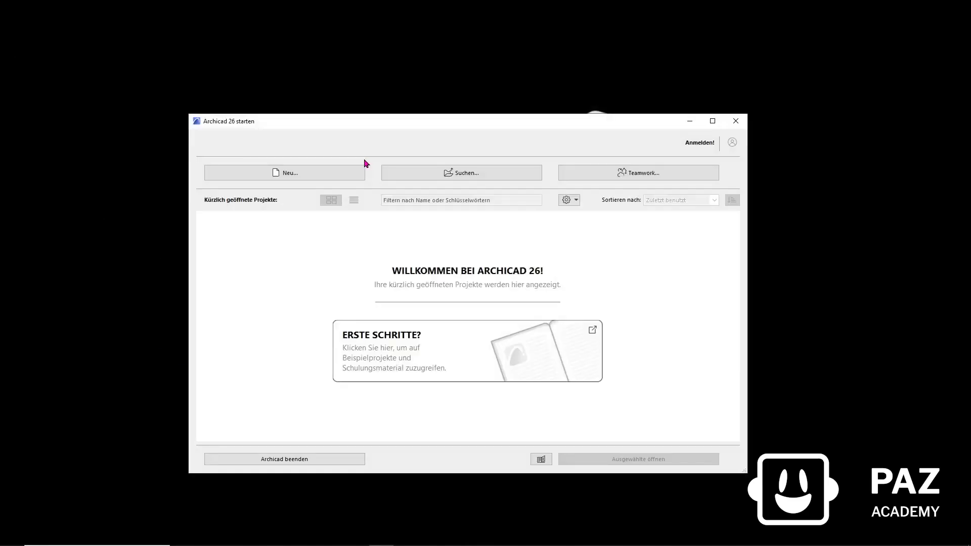
Step: Create a new project from the Schweizer Vorlage 26.tpl template with the Voreingestelltes Profil and agree to send usage data
{"action": "left_click", "coordinate": [342, 171]}
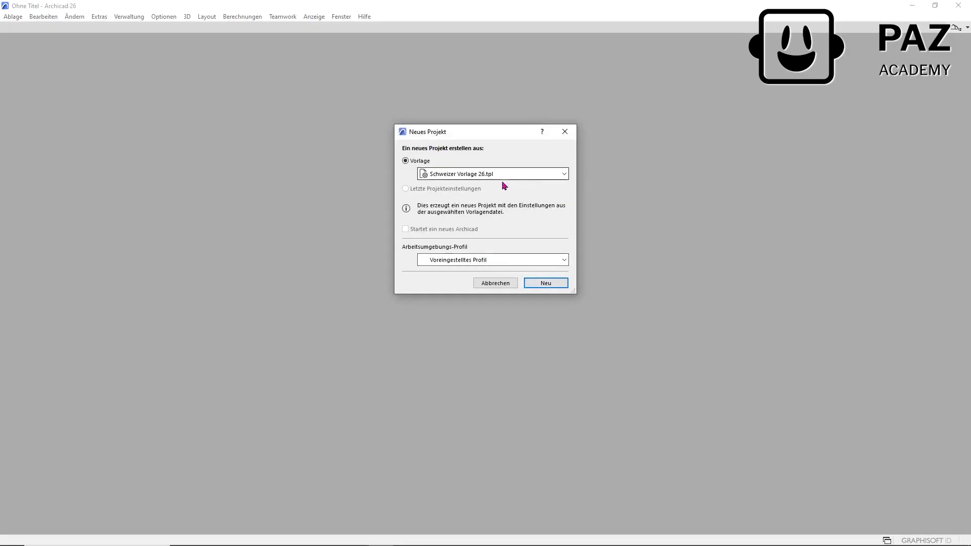
{"action": "left_click", "coordinate": [545, 283]}
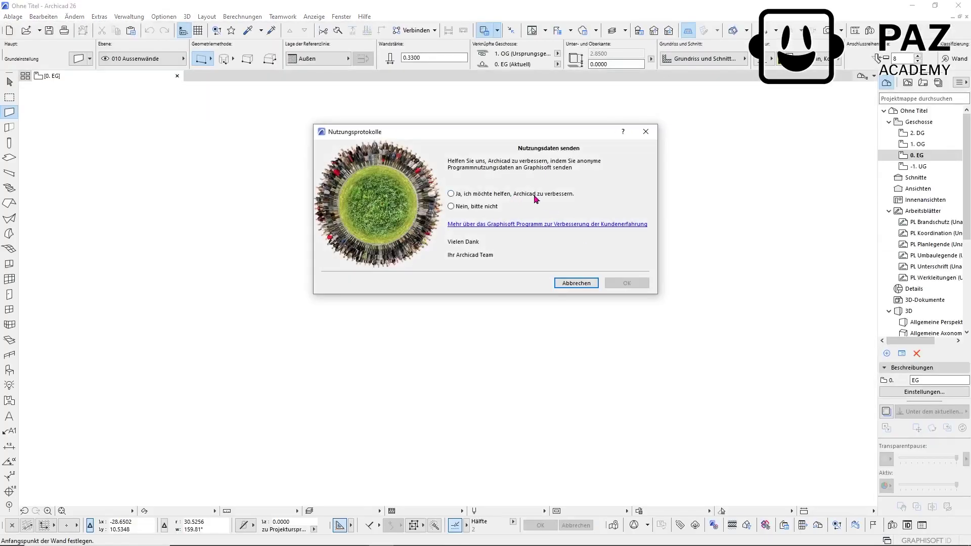
{"action": "left_click", "coordinate": [482, 194]}
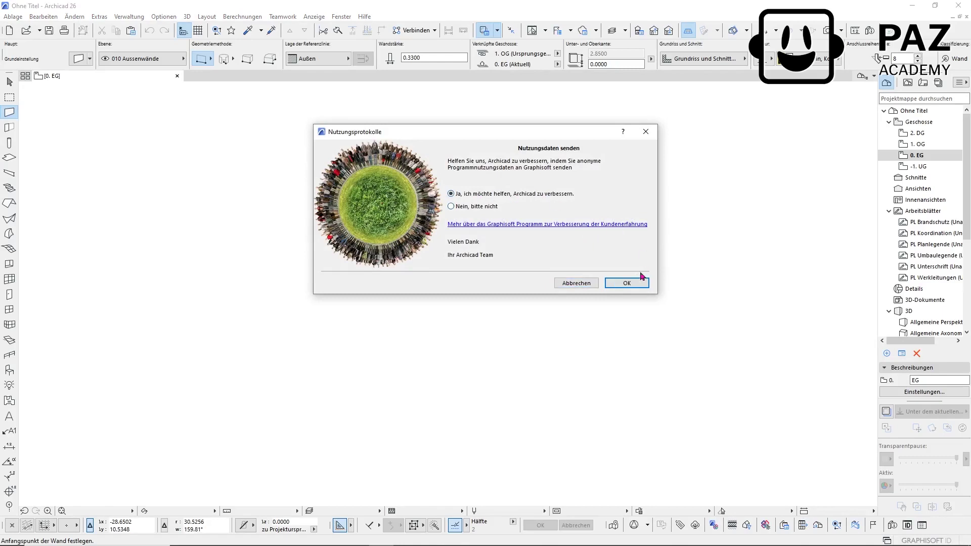
{"action": "left_click", "coordinate": [627, 284]}
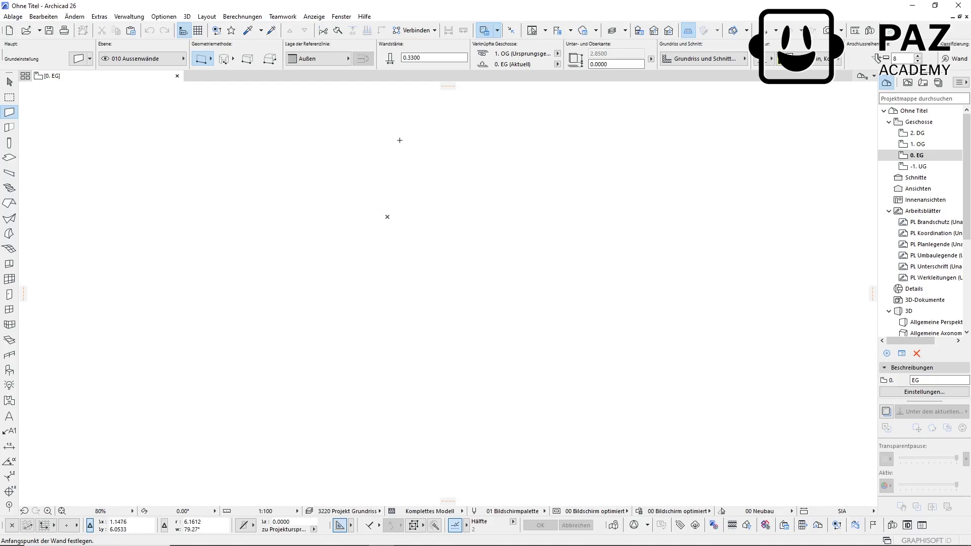
Step: Draw a rectangular slab on the 0. EG floor plan, starting near the project origin
{"action": "left_click", "coordinate": [9, 157]}
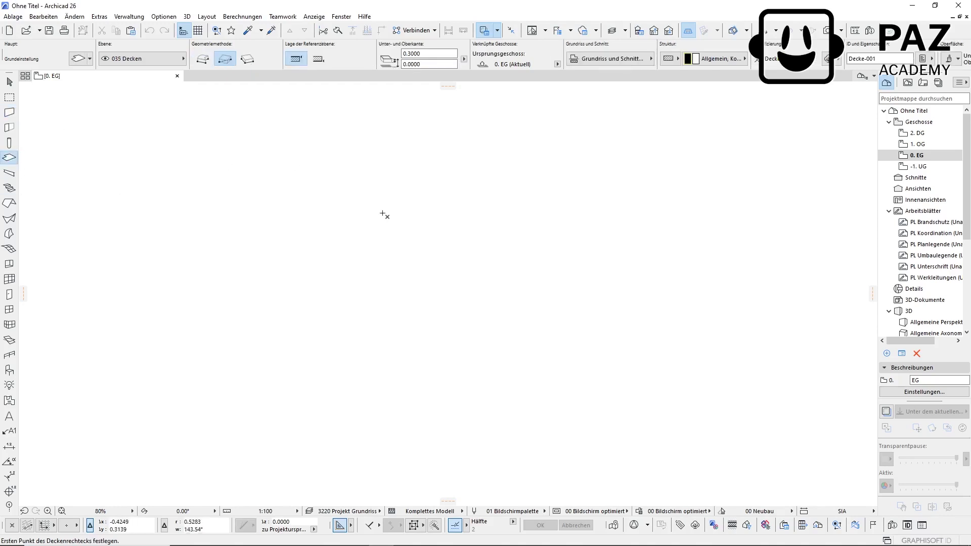
{"action": "left_click", "coordinate": [389, 224]}
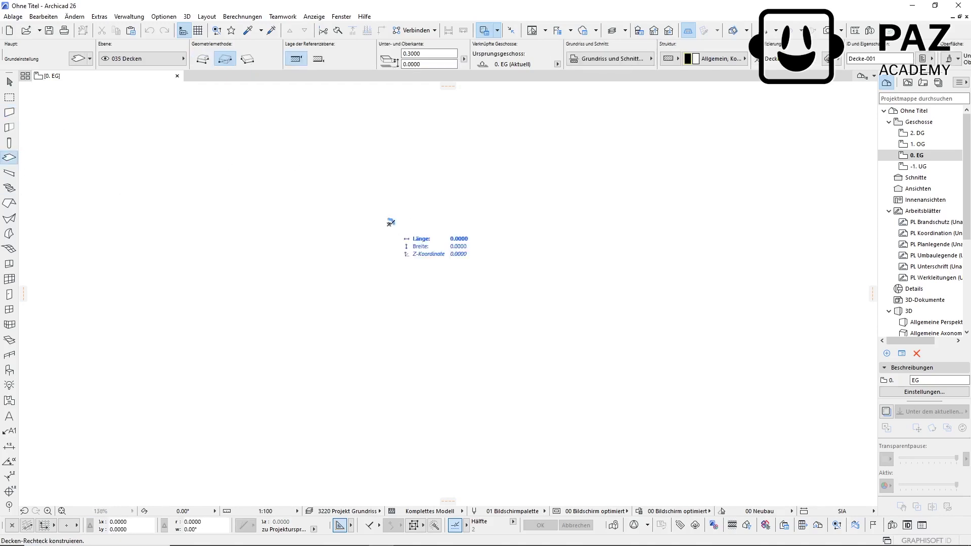
{"action": "left_click", "coordinate": [493, 138]}
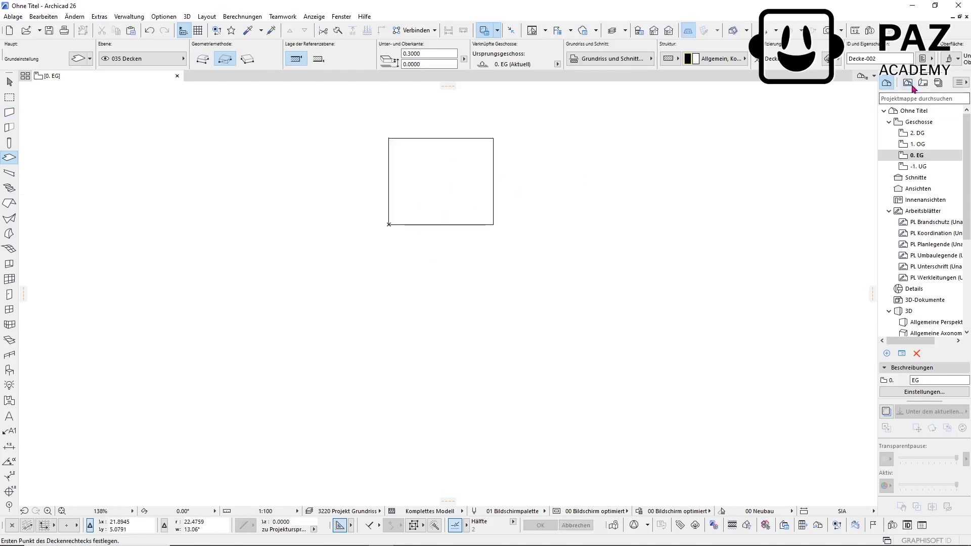
Step: Open the Allgemeine Perspektive 3D view and inspect the slab from a different angle
{"action": "scroll", "coordinate": [926, 238], "scroll_direction": "down", "scroll_amount": 3}
{"action": "left_click", "coordinate": [936, 224]}
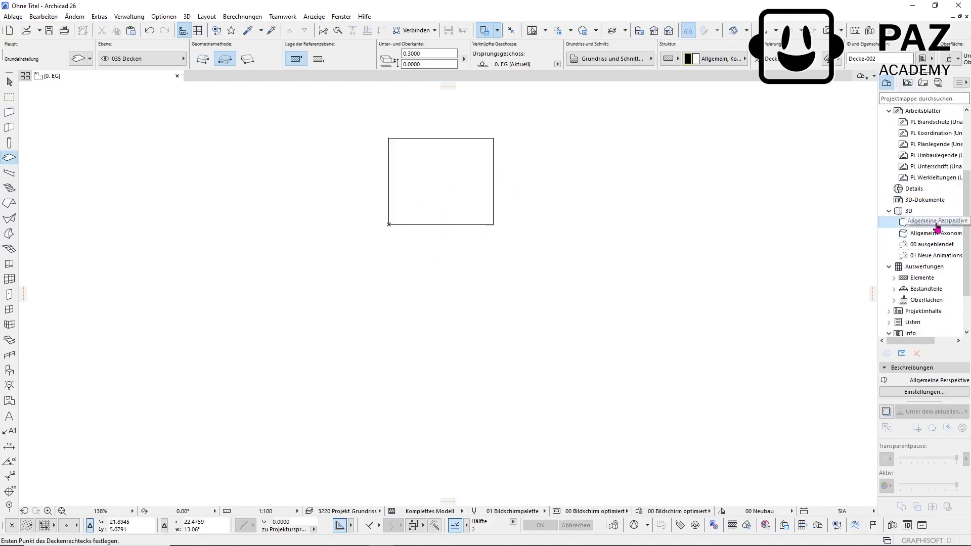
{"action": "double_click", "coordinate": [936, 225]}
{"action": "scroll", "coordinate": [324, 172], "scroll_direction": "down", "scroll_amount": 5}
{"action": "middle_click_drag", "start_coordinate": [425, 297], "coordinate": [433, 233], "text": "shift"}
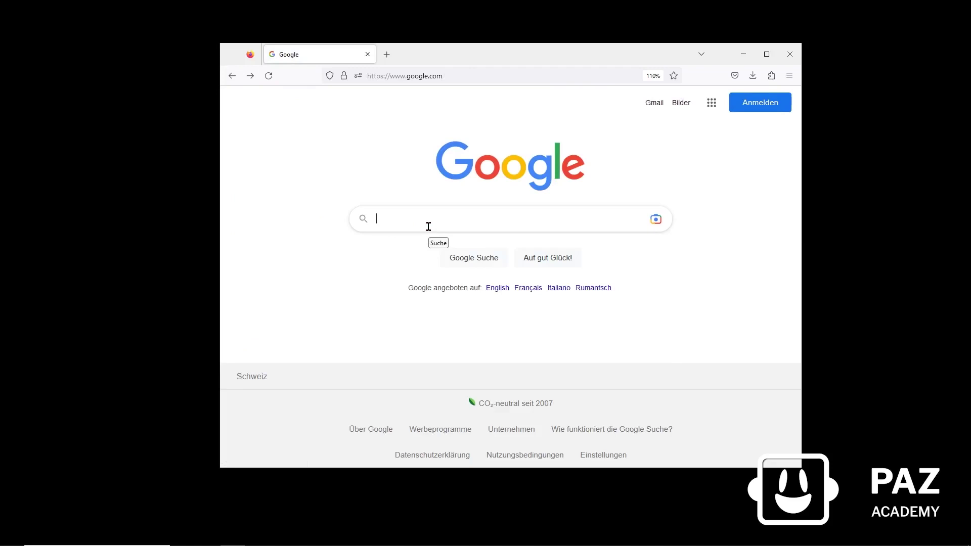
Step: In the web browser, search Google for "archicad grasshopper live connection IDC" and open the Algorithmisches Design page from IDC in a maximized window
{"action": "type", "text": "ARCHICAD GR"}
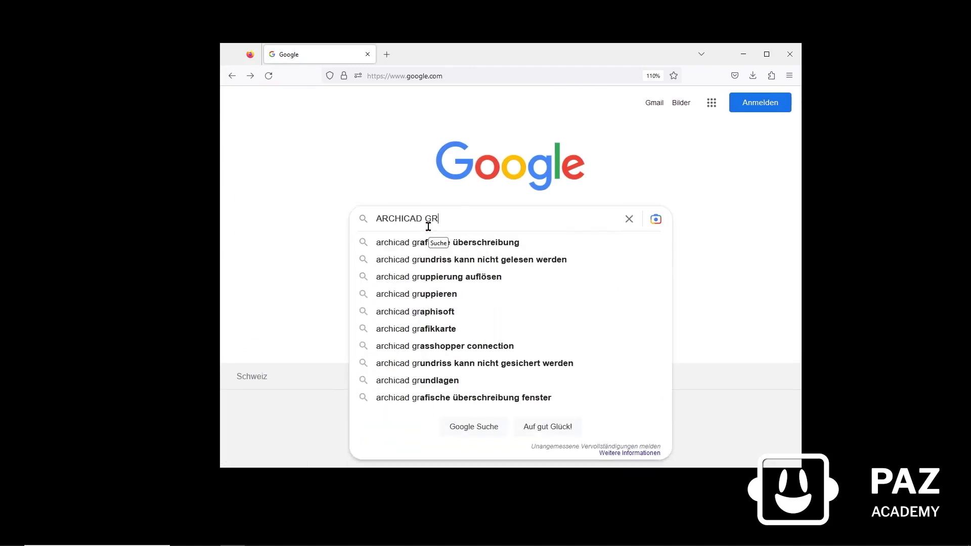
{"action": "type", "text": "ASSHOPPER "}
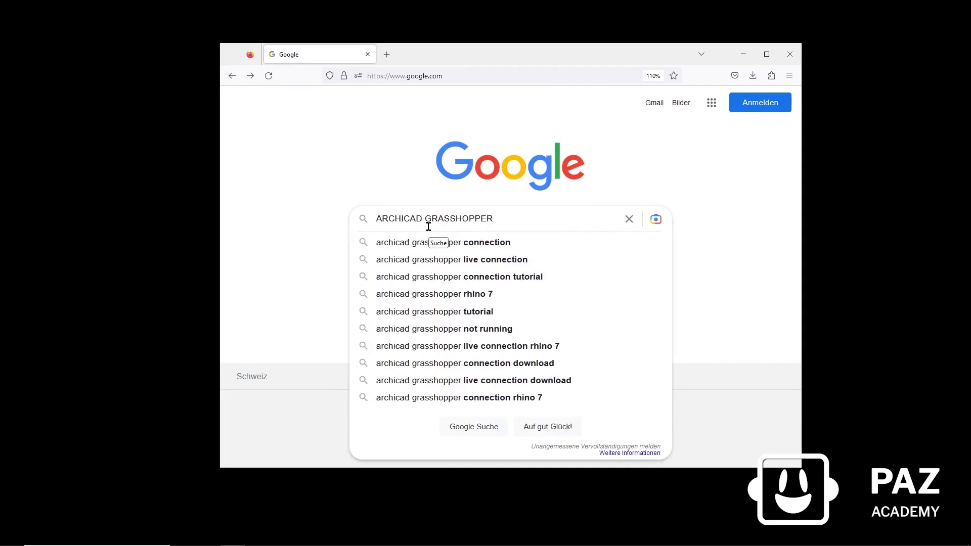
{"action": "type", "text": "LIVE"}
{"action": "key", "text": "Down"}
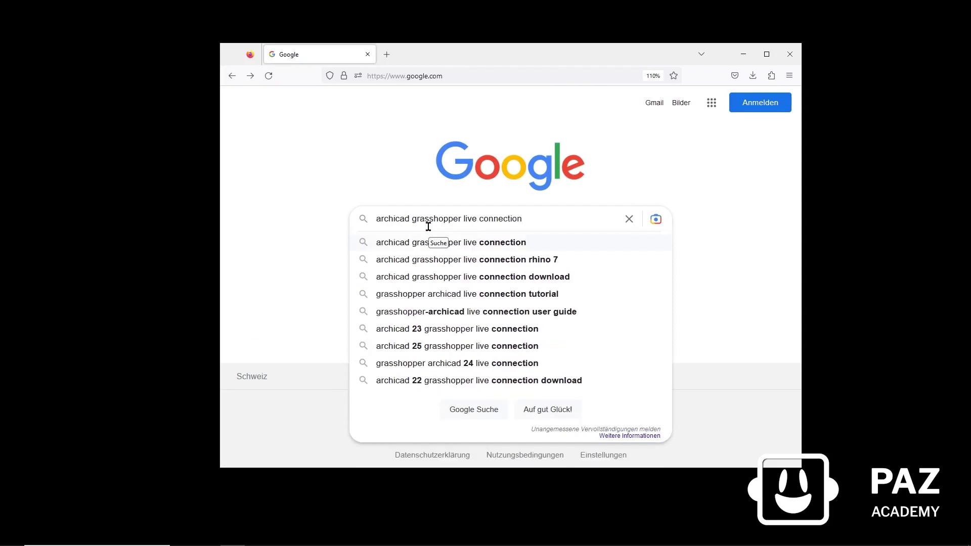
{"action": "type", "text": "IDC"}
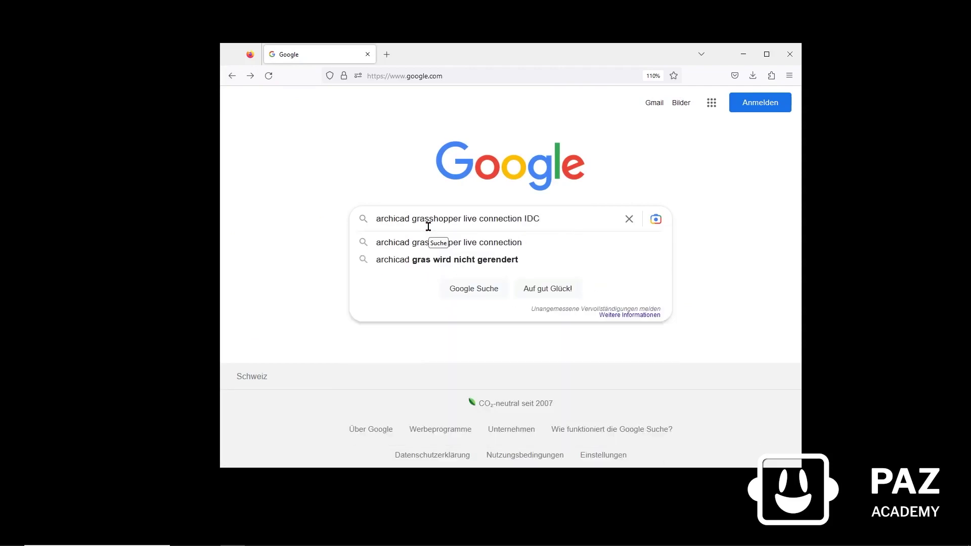
{"action": "key", "text": "Return"}
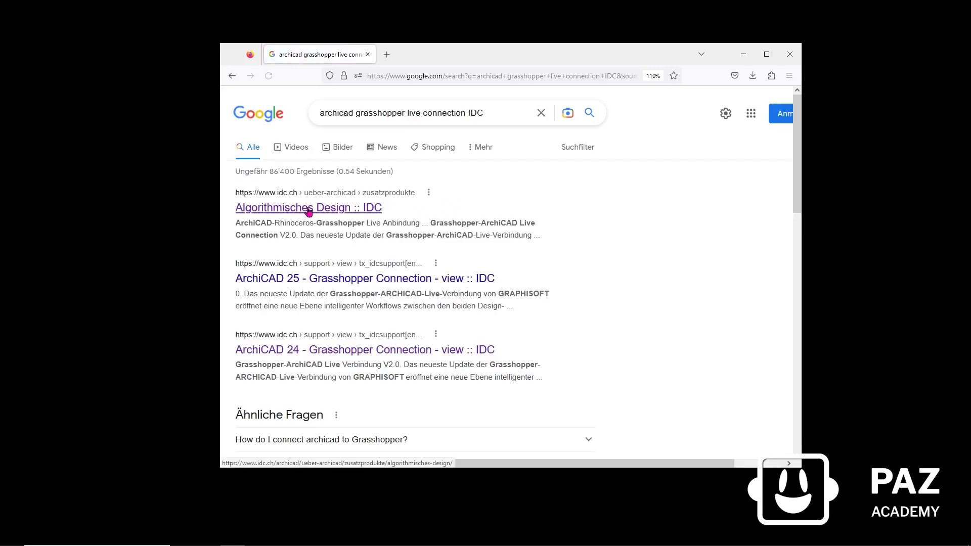
{"action": "left_click", "coordinate": [329, 209]}
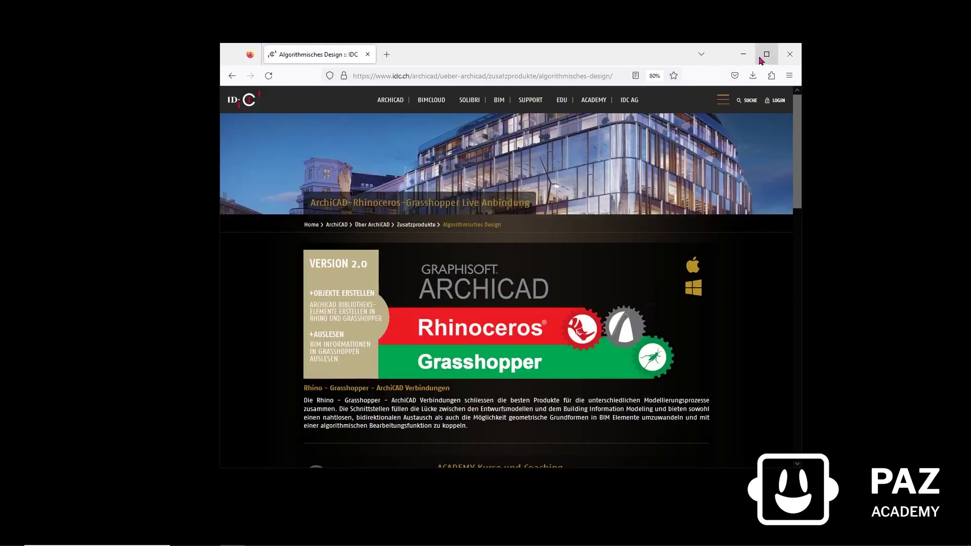
{"action": "left_click", "coordinate": [765, 55]}
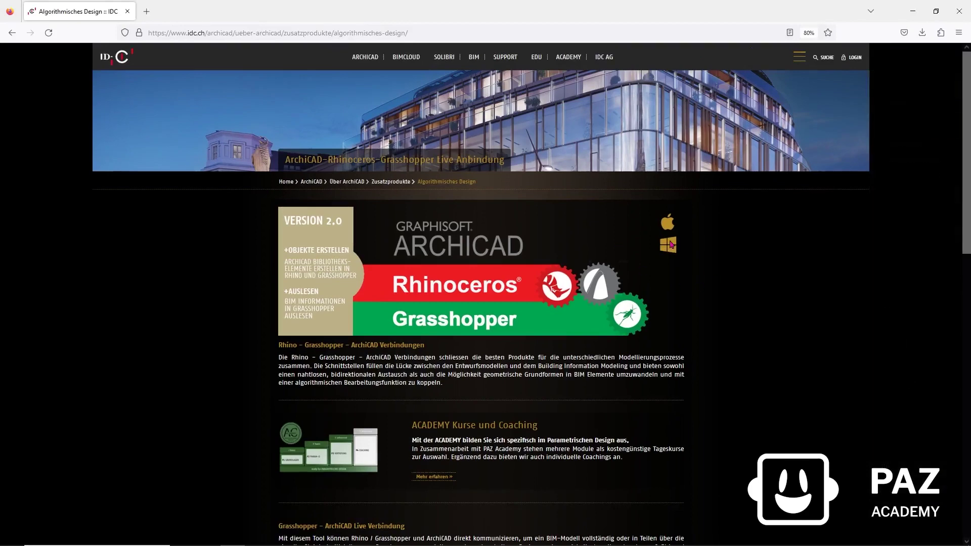
Step: Review the Parametrisches Design module overview linked under ACADEMY Kurse und Coaching, and return to the Algorithmisches Design page
{"action": "scroll", "coordinate": [626, 267], "scroll_direction": "down", "scroll_amount": 3}
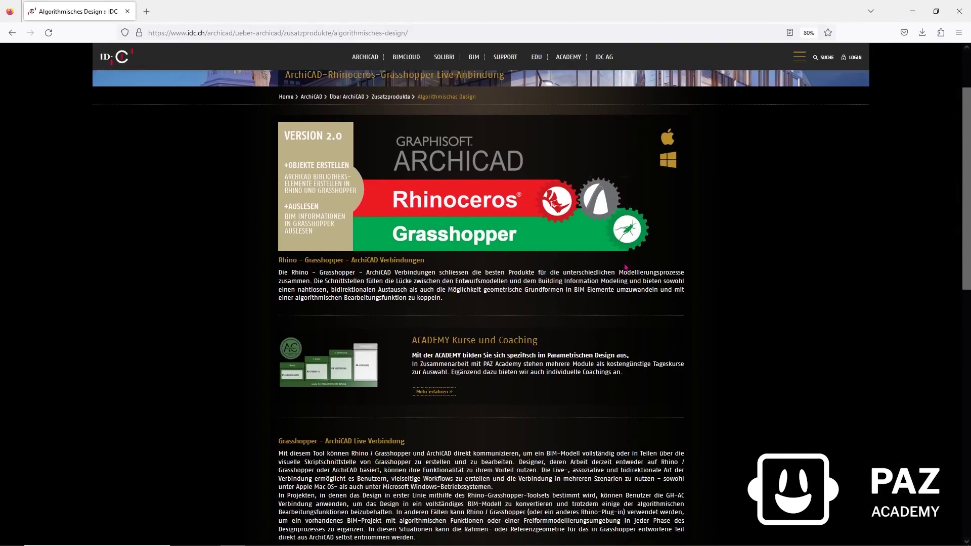
{"action": "left_click", "coordinate": [442, 393]}
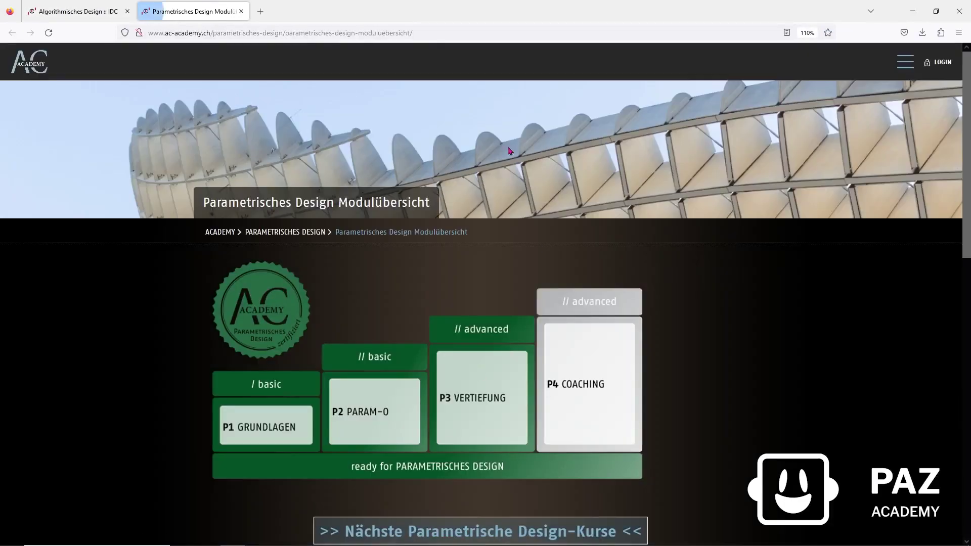
{"action": "scroll", "coordinate": [509, 360], "scroll_direction": "down", "scroll_amount": 5}
{"action": "scroll", "coordinate": [345, 369], "scroll_direction": "down", "scroll_amount": 5}
{"action": "scroll", "coordinate": [395, 406], "scroll_direction": "down", "scroll_amount": 1}
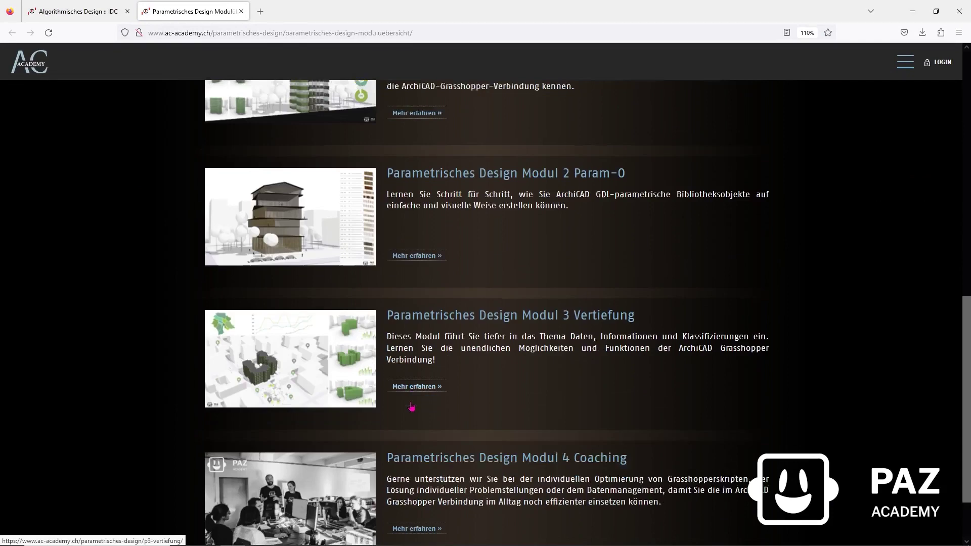
{"action": "scroll", "coordinate": [411, 408], "scroll_direction": "up", "scroll_amount": 6}
{"action": "left_click", "coordinate": [83, 14]}
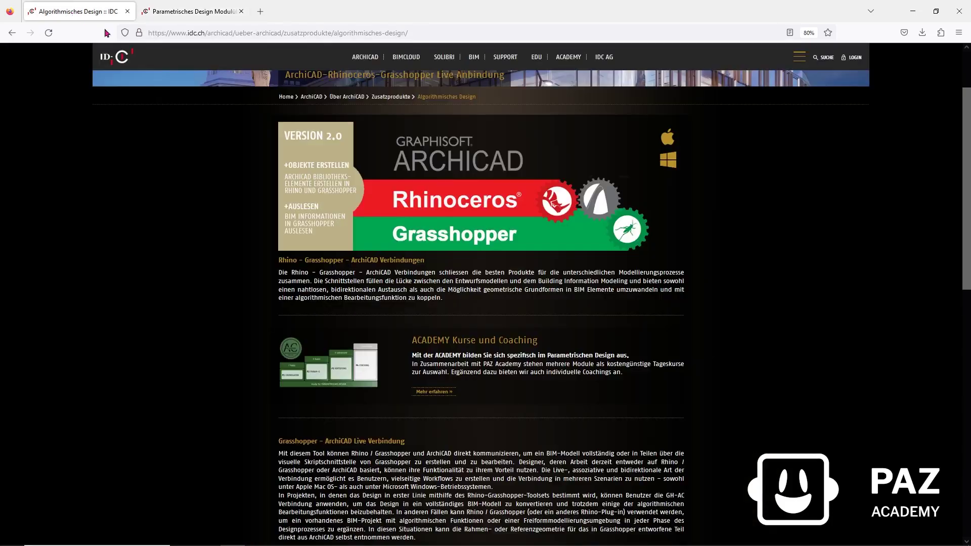
Step: Download the Windows version of ArchiCAD 26 – Grasshopper Connection (Rhino 6 & 7) from its download page
{"action": "scroll", "coordinate": [532, 303], "scroll_direction": "down", "scroll_amount": 7}
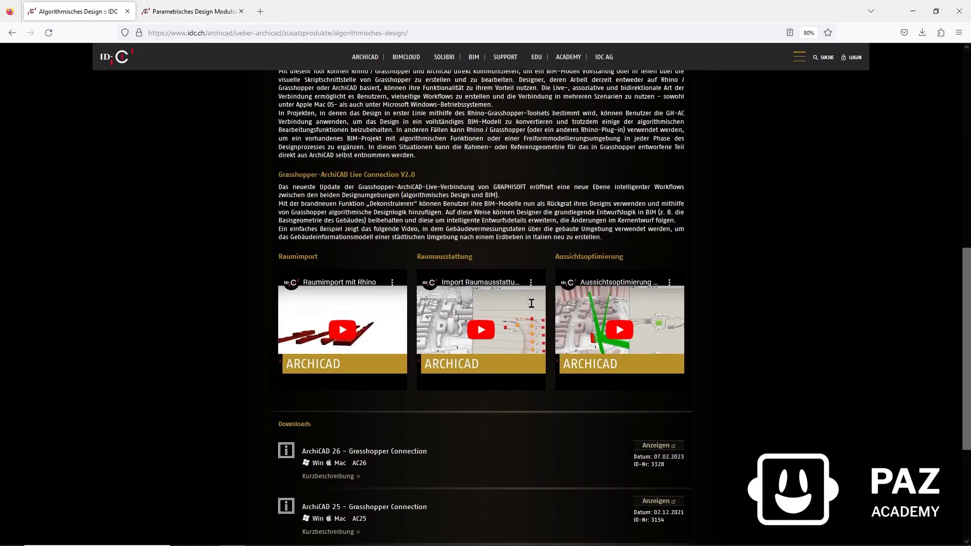
{"action": "scroll", "coordinate": [531, 303], "scroll_direction": "down", "scroll_amount": 4}
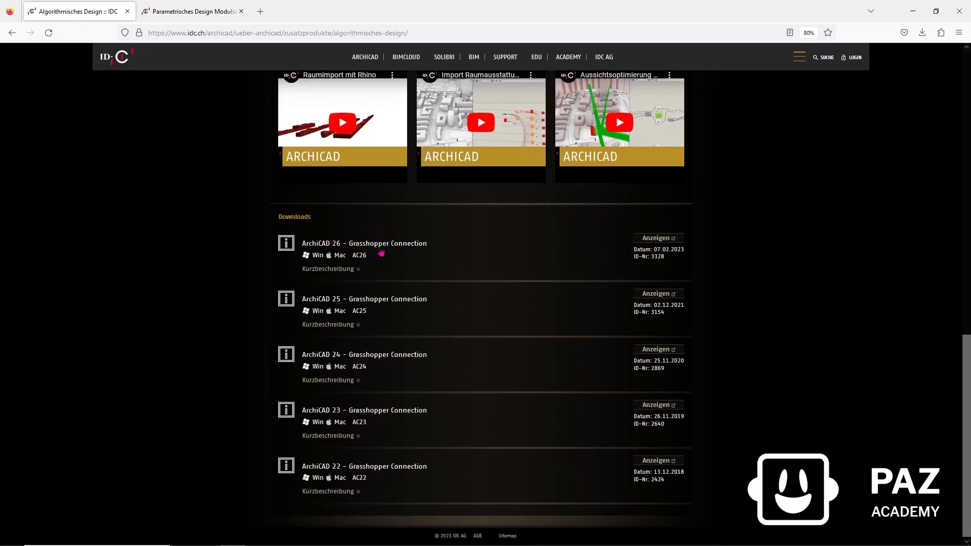
{"action": "left_click", "coordinate": [405, 248]}
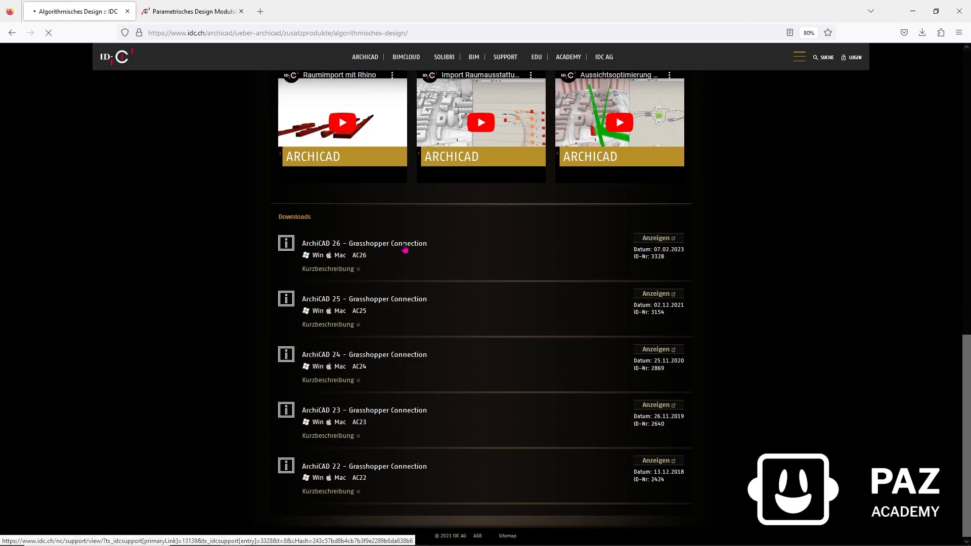
{"action": "scroll", "coordinate": [537, 258], "scroll_direction": "down", "scroll_amount": 2}
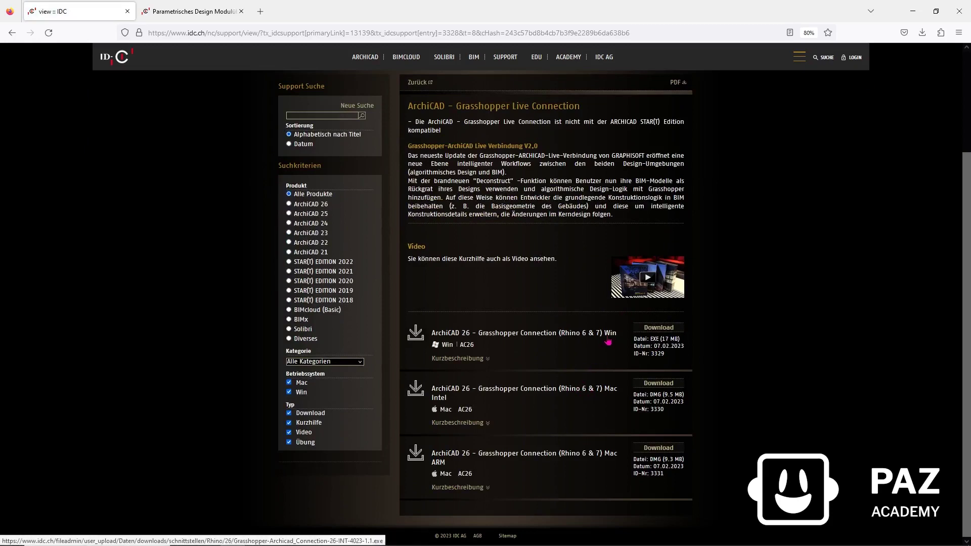
{"action": "left_click", "coordinate": [661, 330]}
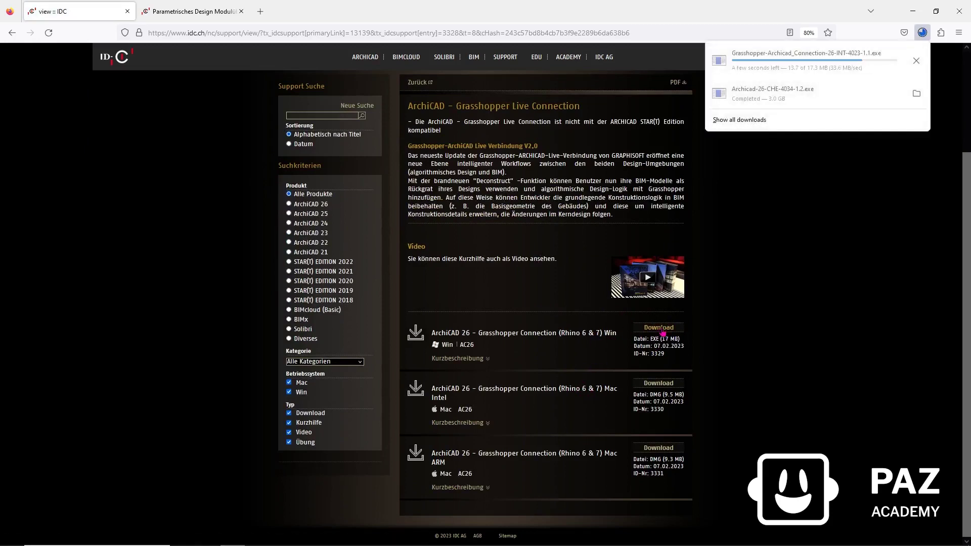
{"action": "key", "text": "Escape"}
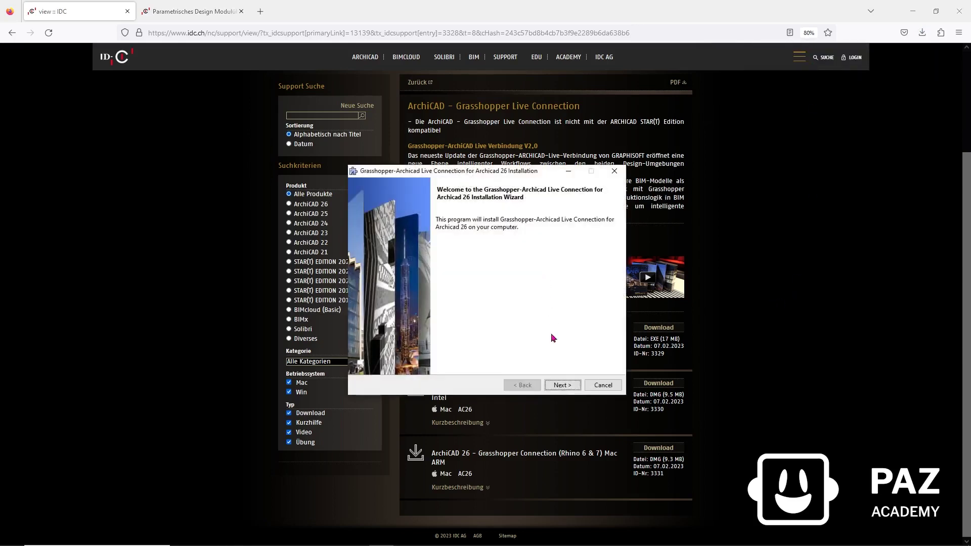
Step: Install the Grasshopper-Archicad Live Connection for Archicad 26, accepting the licence and using the directory C:\Program Files\GRAPHISOFT\Archicad 26-CHE
{"action": "left_click", "coordinate": [562, 385]}
{"action": "left_click", "coordinate": [463, 353]}
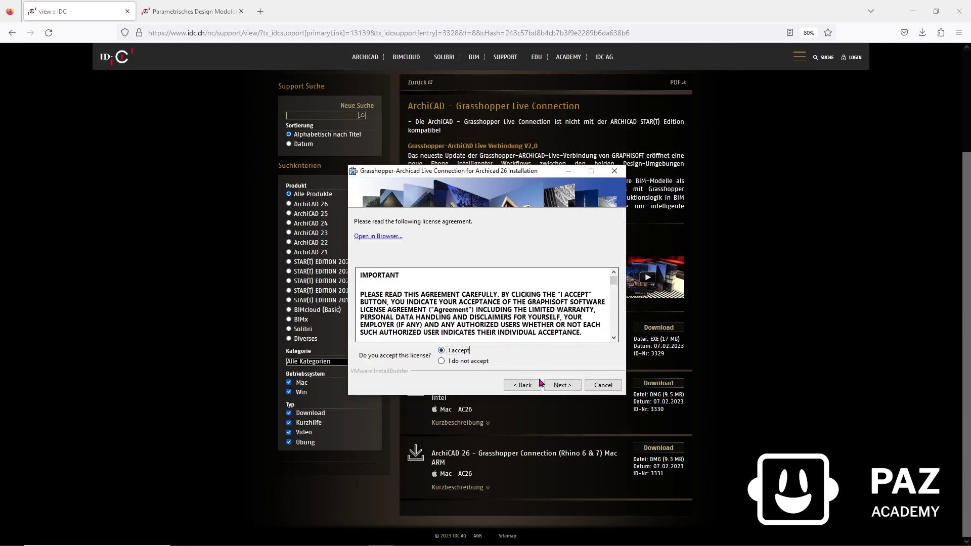
{"action": "left_click", "coordinate": [564, 387]}
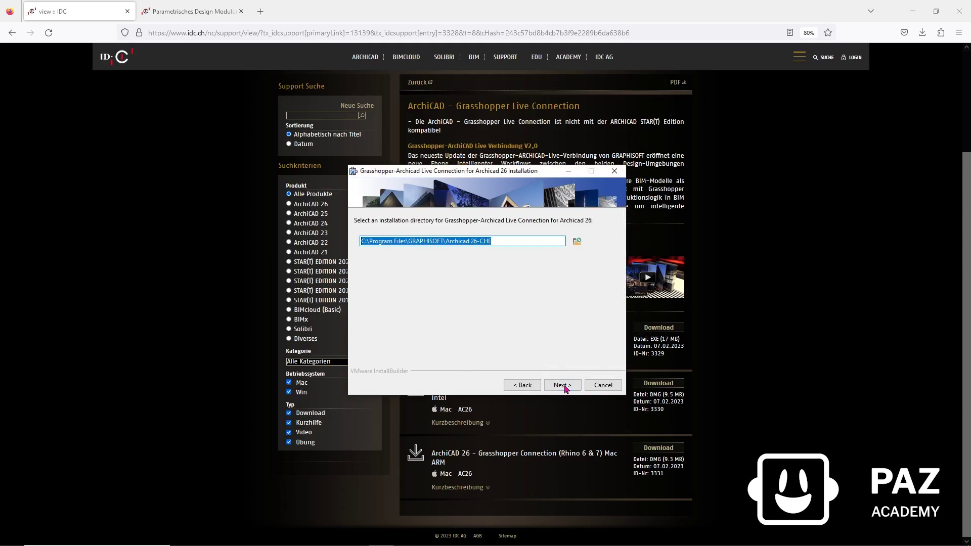
{"action": "left_click", "coordinate": [565, 389]}
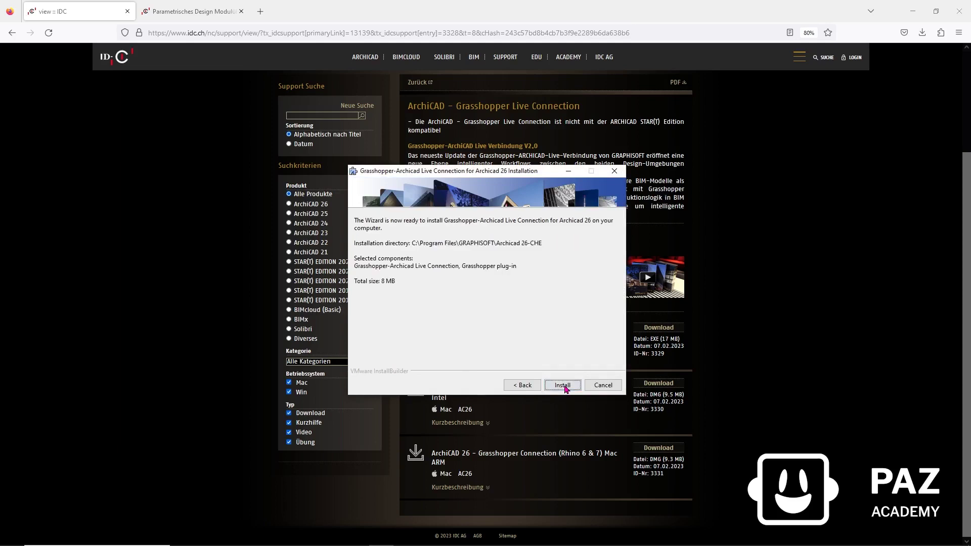
{"action": "left_click", "coordinate": [565, 388]}
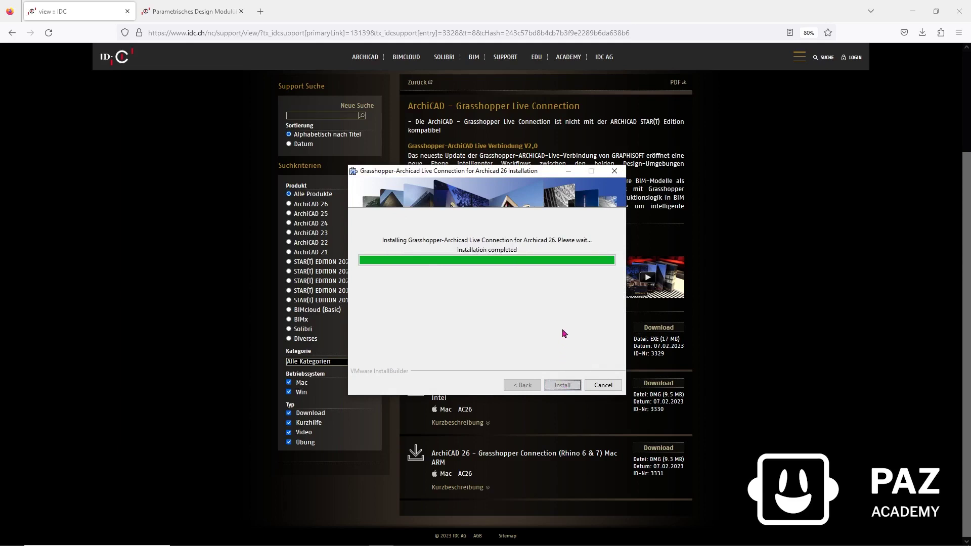
{"action": "left_click", "coordinate": [567, 382]}
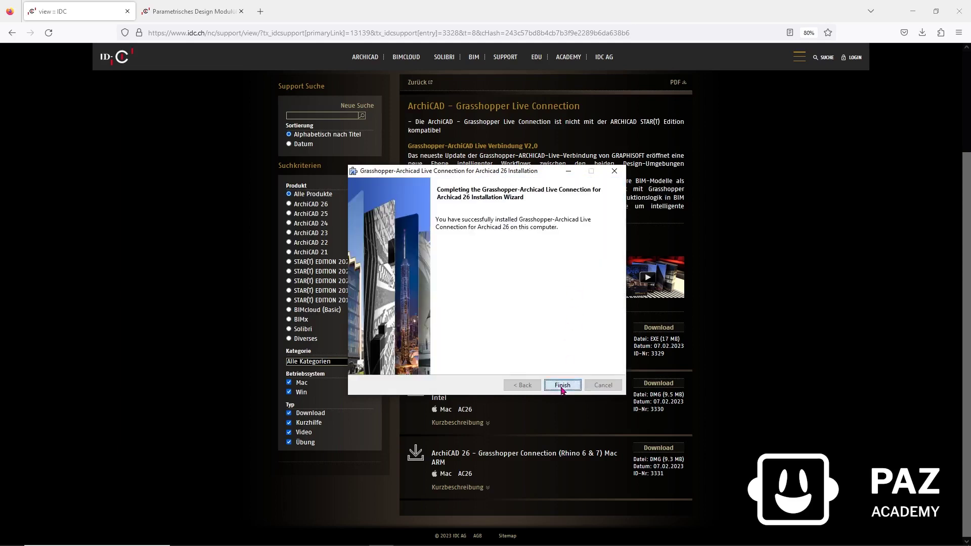
Step: Minimize the browser, launch Rhino 7 and open Grasshopper in a maximized window showing the Archicad components
{"action": "left_click", "coordinate": [913, 12]}
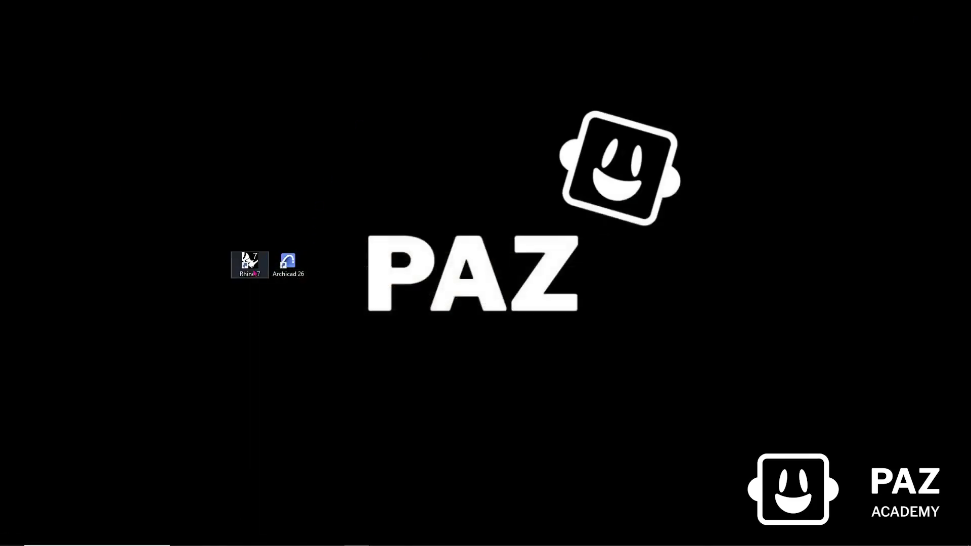
{"action": "left_click", "coordinate": [252, 269]}
{"action": "double_click", "coordinate": [253, 269]}
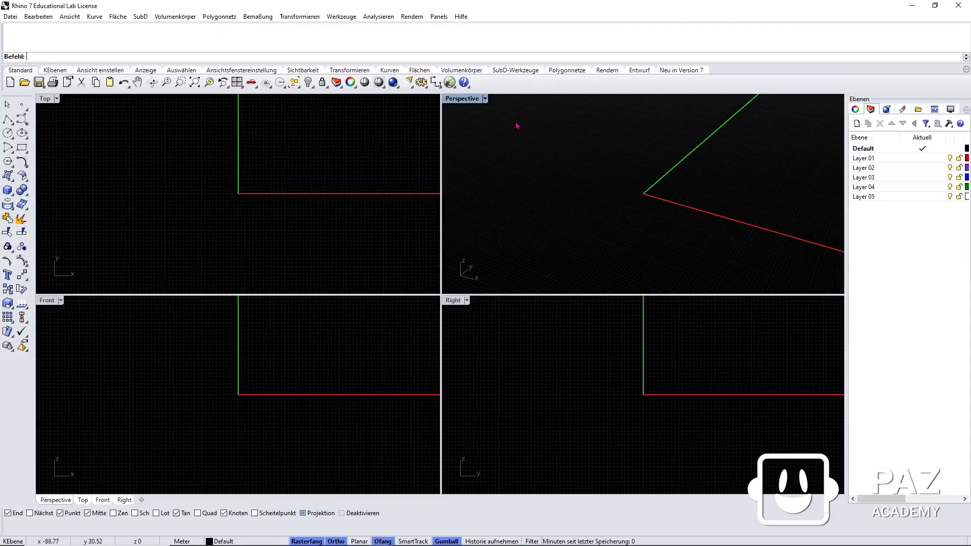
{"action": "left_click", "coordinate": [450, 82]}
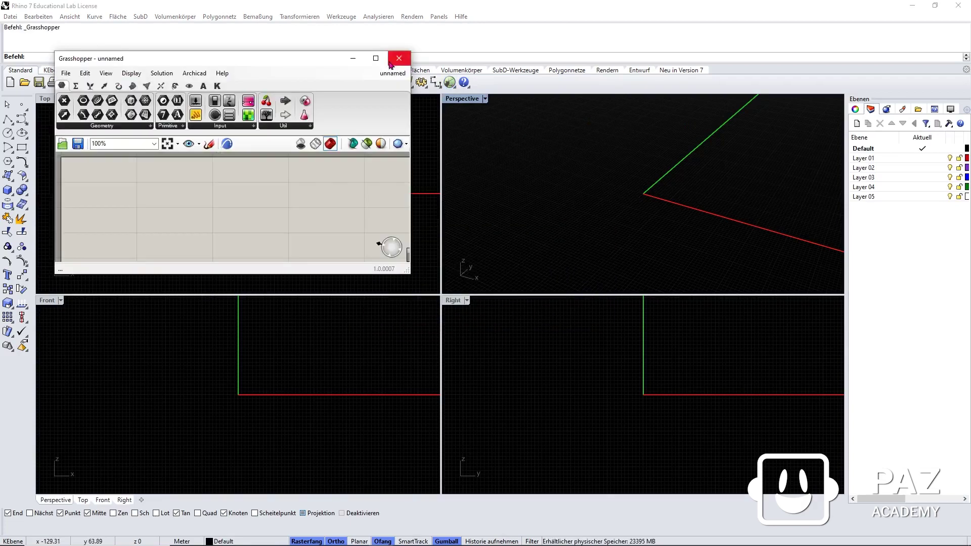
{"action": "left_click", "coordinate": [383, 60]}
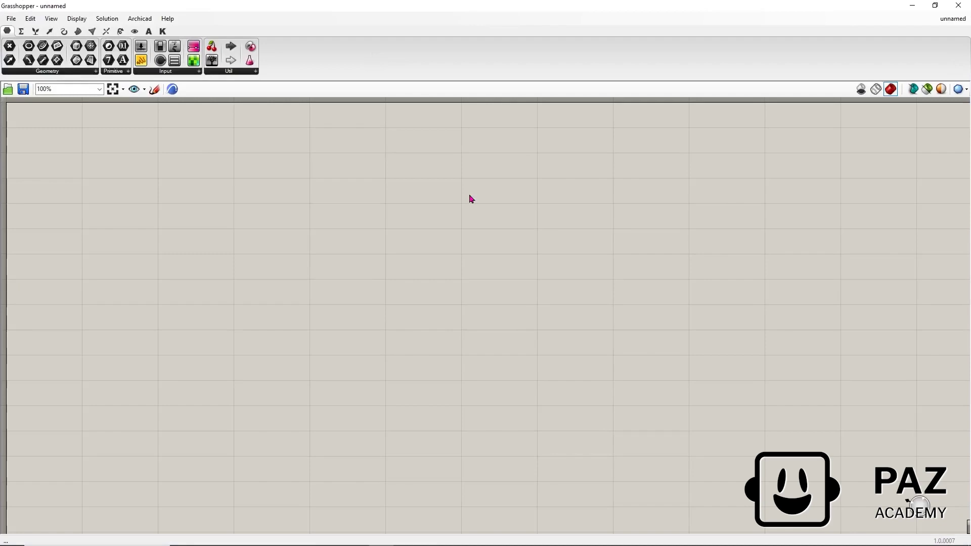
{"action": "left_click", "coordinate": [150, 32]}
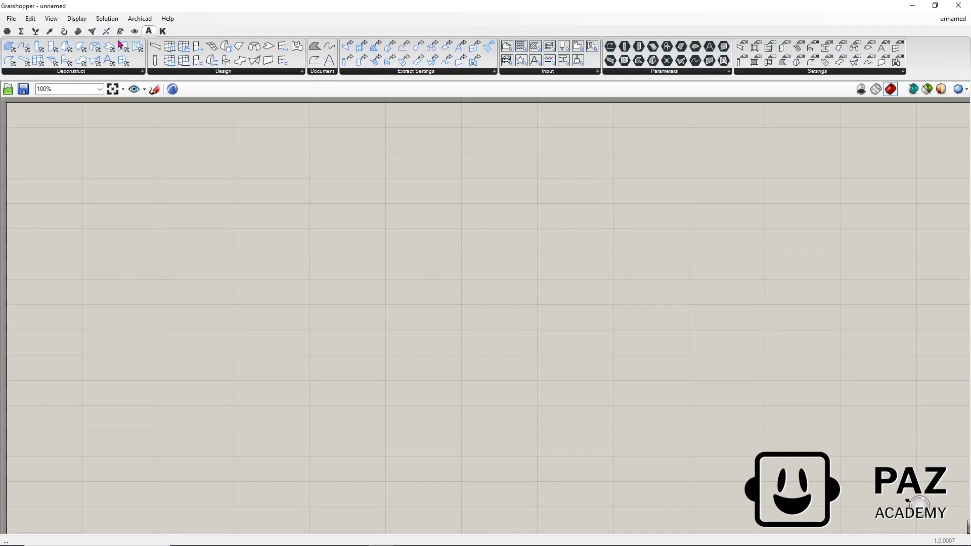
Step: Snap Grasshopper to the right half of the desktop and Rhino to the left half, and minimize Rhino
{"action": "left_click", "coordinate": [935, 5]}
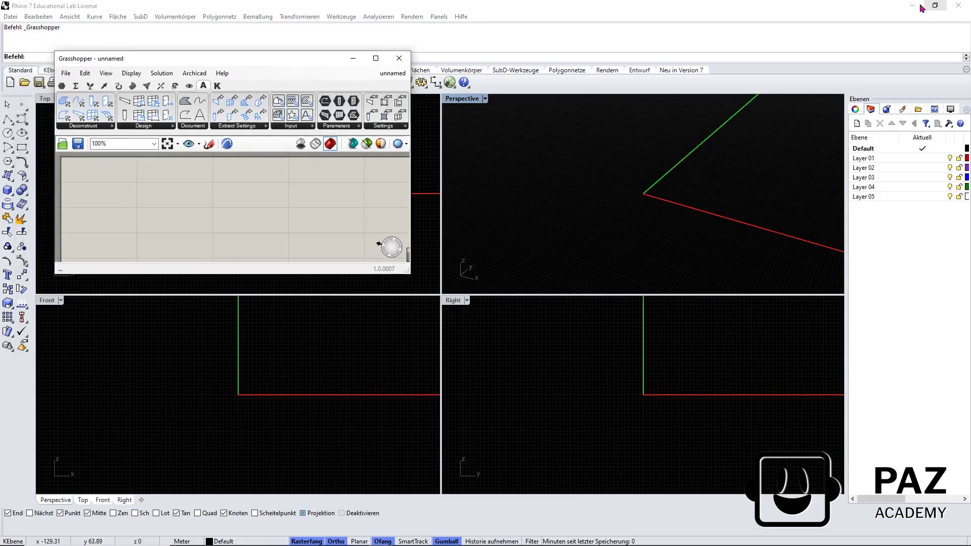
{"action": "key", "text": "super+Right"}
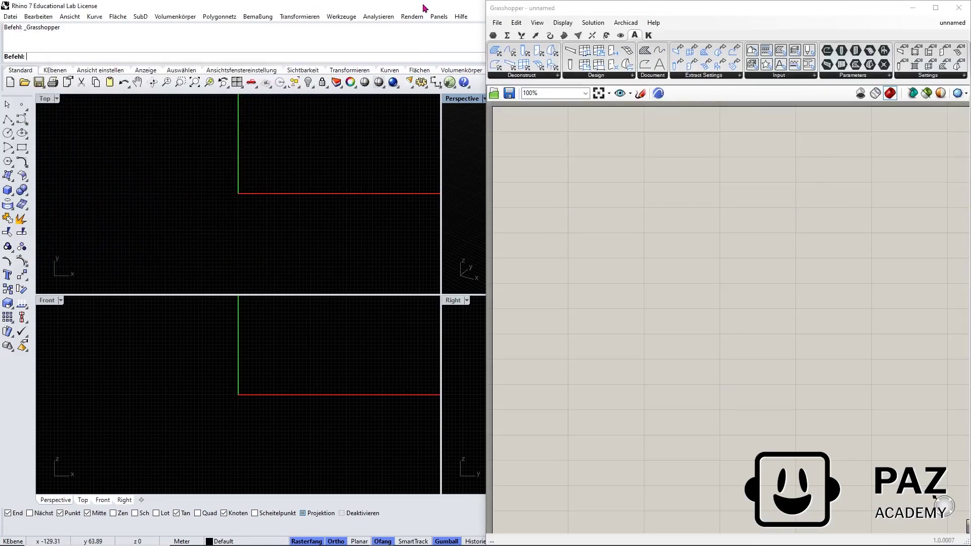
{"action": "key", "text": "super+Left"}
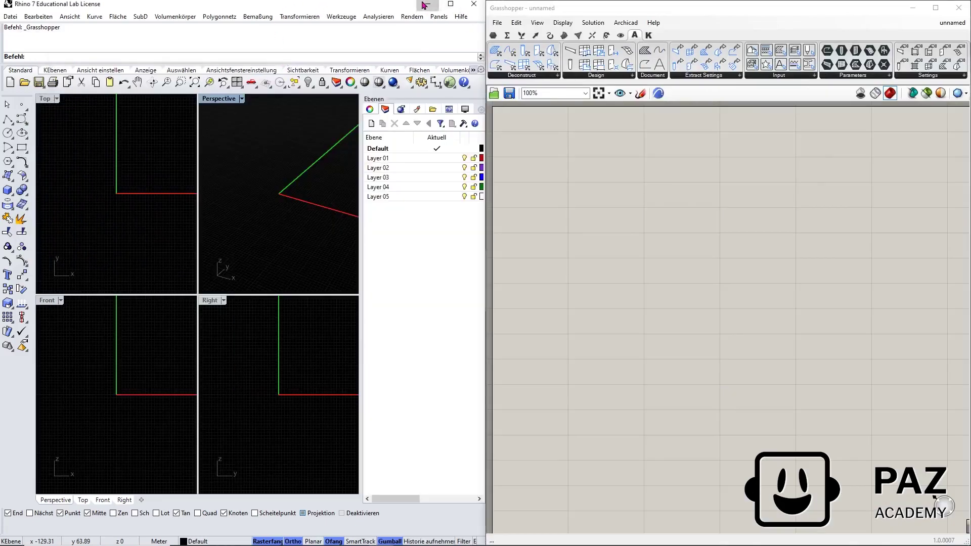
{"action": "left_click", "coordinate": [424, 5]}
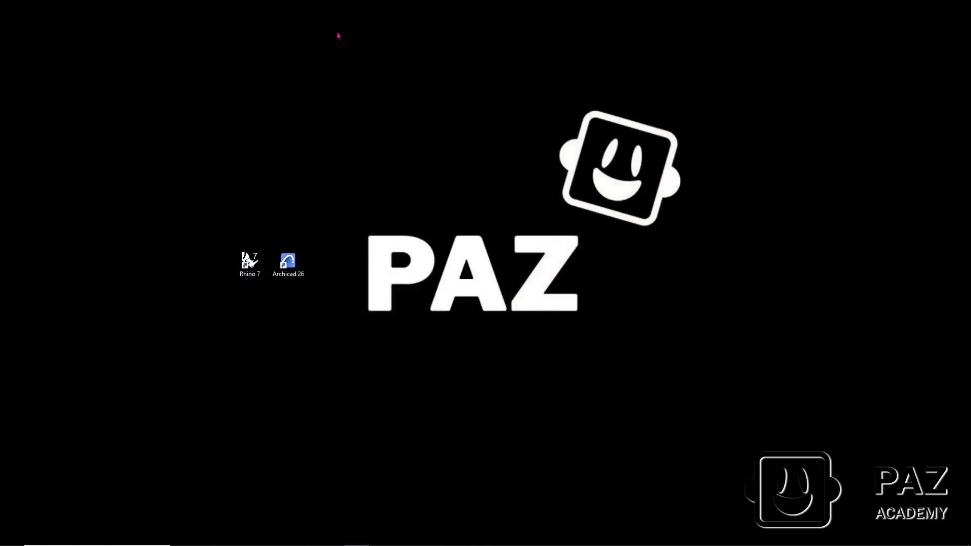
Step: Launch Archicad 26, create a new project from the template Schweizer Vorlage 26.tpl, and snap its window beside Grasshopper on the left half
{"action": "double_click", "coordinate": [288, 264]}
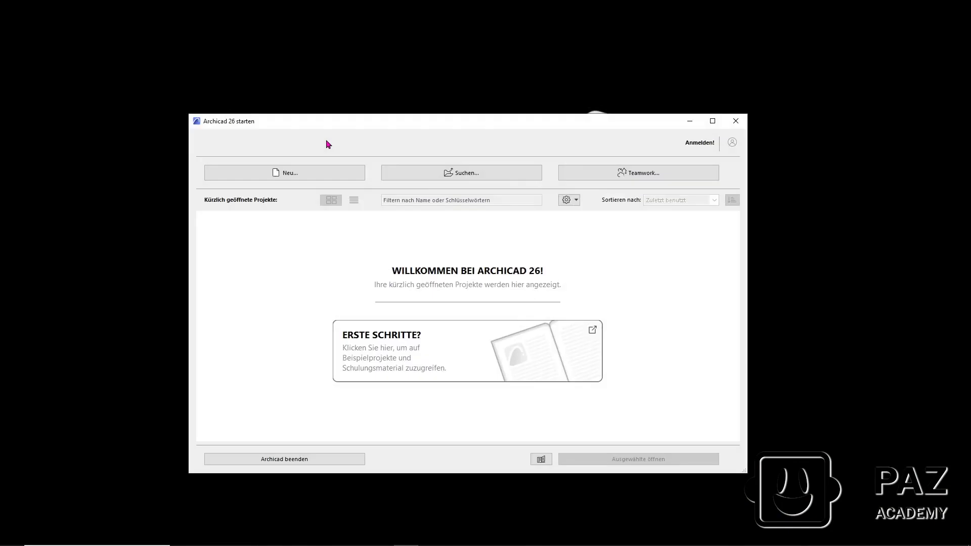
{"action": "left_click", "coordinate": [303, 177]}
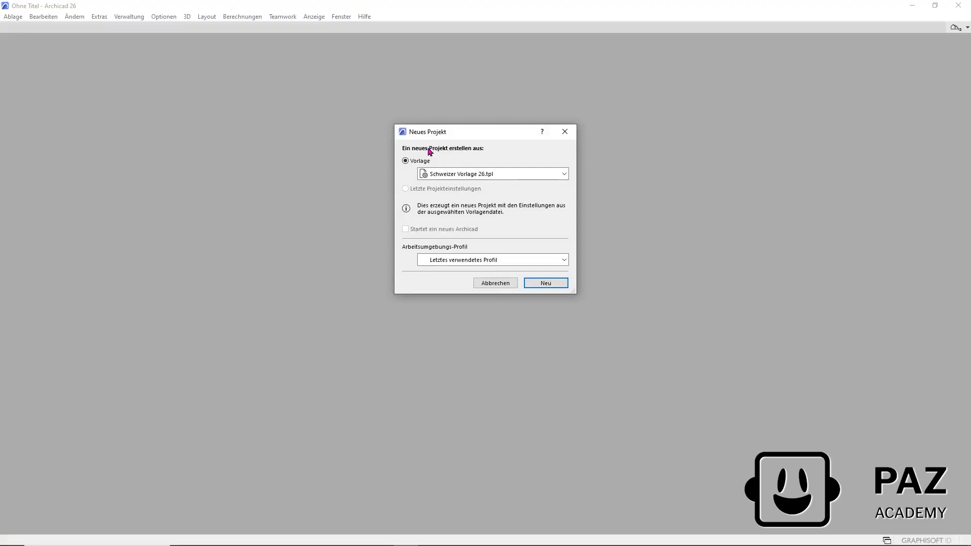
{"action": "left_click", "coordinate": [564, 284]}
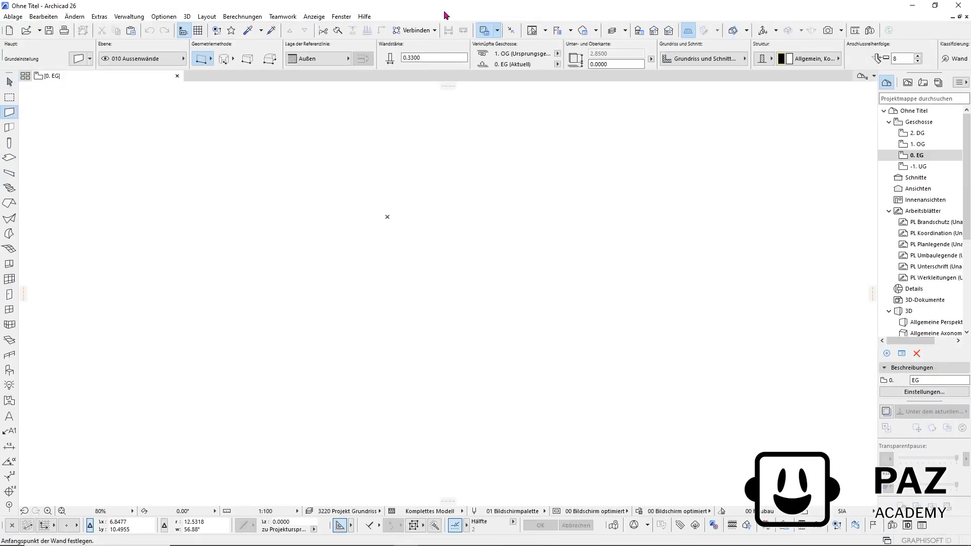
{"action": "key", "text": "super+Left"}
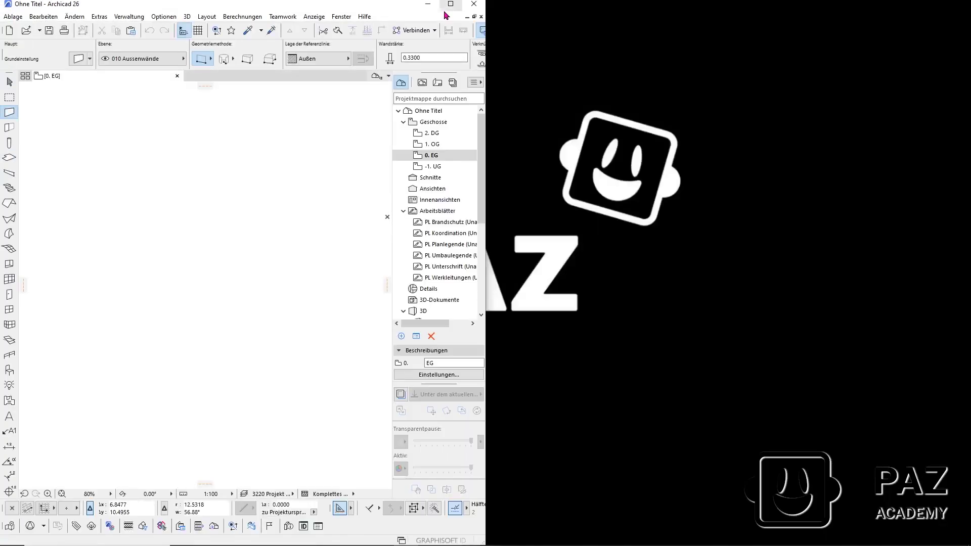
{"action": "left_click", "coordinate": [318, 188]}
{"action": "key", "text": "Escape"}
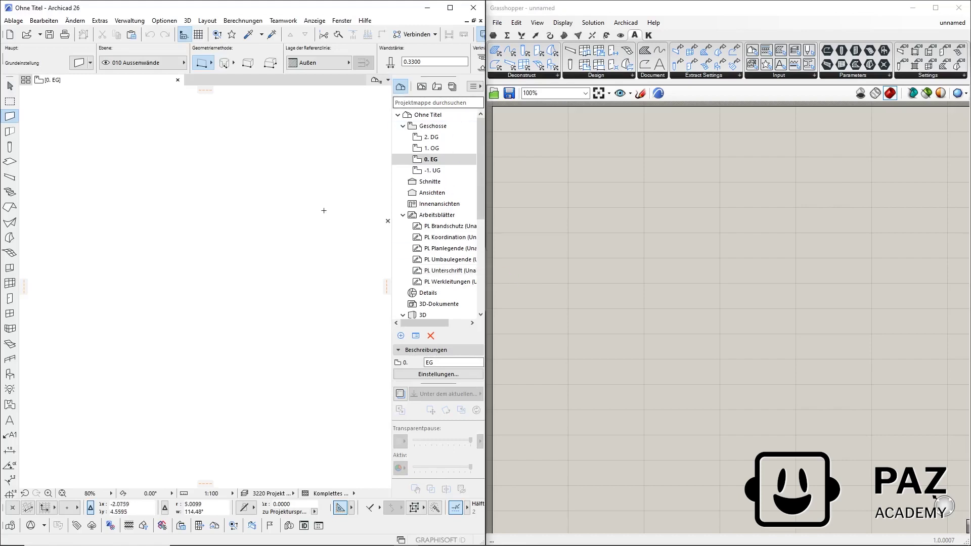
Step: Start the Archicad connection from Grasshopper and move the Archicad Connection dialog out of the canvas centre
{"action": "scroll", "coordinate": [216, 286], "scroll_direction": "down", "scroll_amount": 2}
{"action": "left_click", "coordinate": [626, 22]}
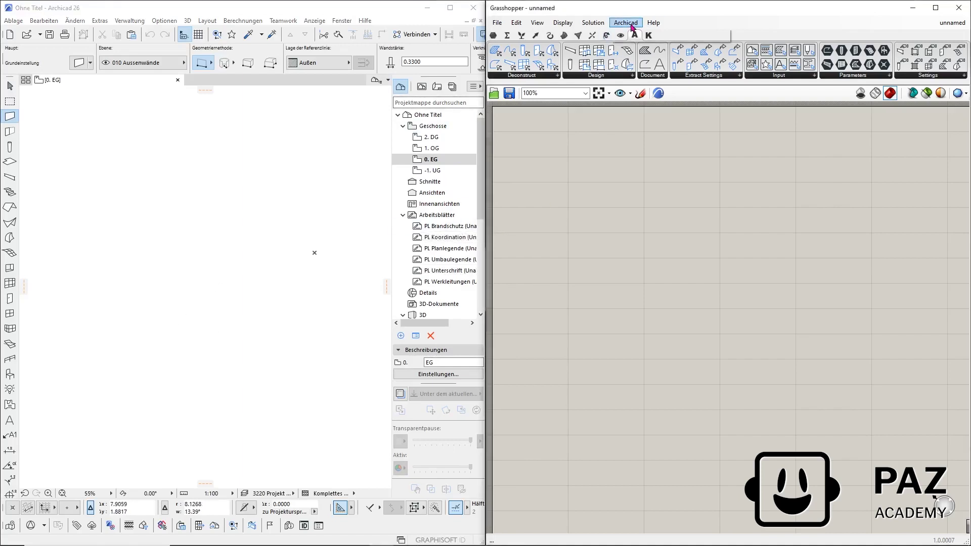
{"action": "left_click", "coordinate": [666, 32]}
{"action": "left_click", "coordinate": [739, 236]}
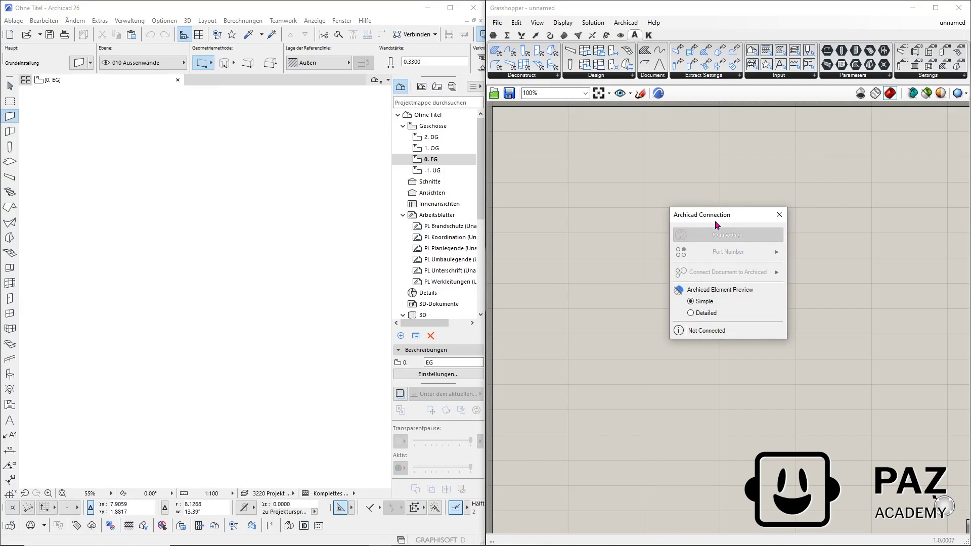
{"action": "left_click_drag", "start_coordinate": [714, 216], "coordinate": [798, 140]}
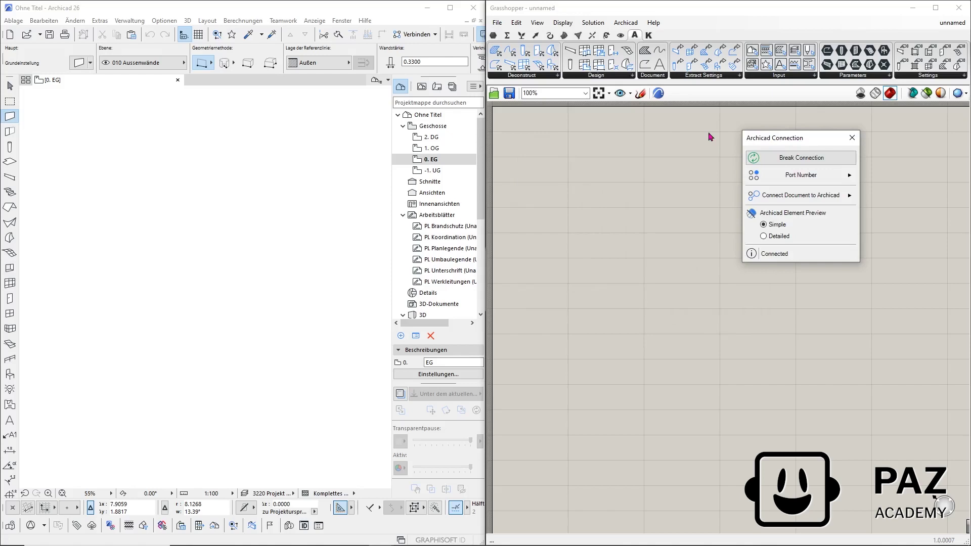
Step: Place an Archicad Column design component on the Grasshopper canvas and a panel beside it containing 0,0,0
{"action": "left_click_drag", "start_coordinate": [570, 65], "coordinate": [650, 276]}
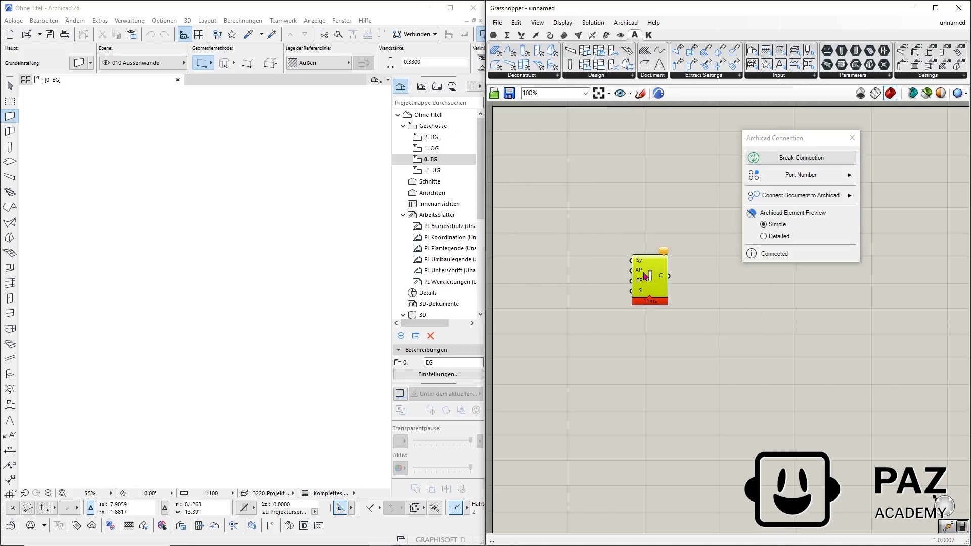
{"action": "left_click", "coordinate": [493, 35]}
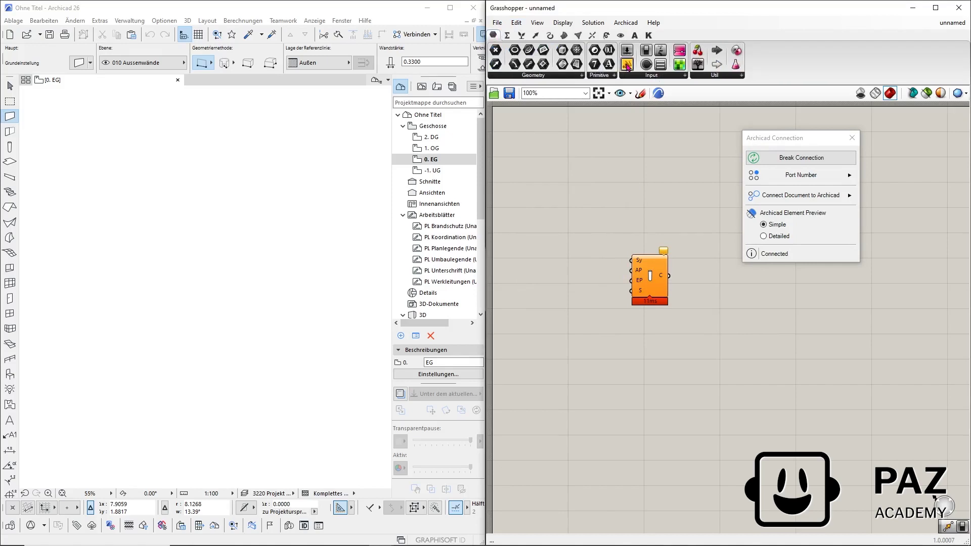
{"action": "left_click_drag", "start_coordinate": [630, 95], "coordinate": [569, 251]}
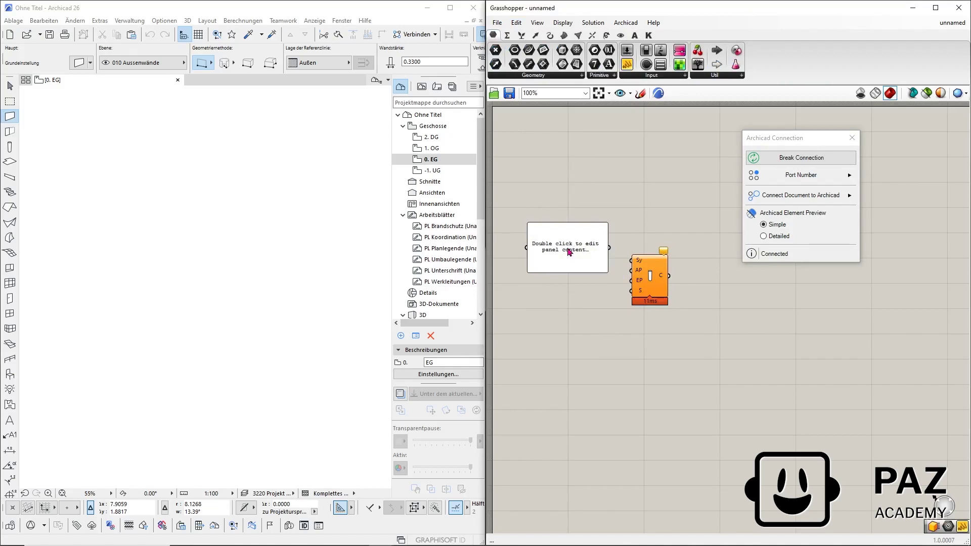
{"action": "double_click", "coordinate": [570, 250]}
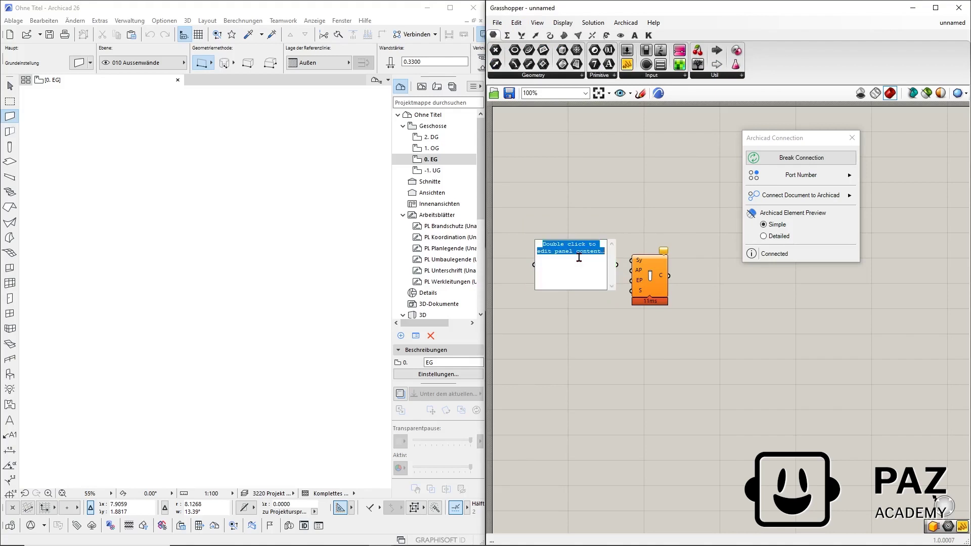
{"action": "type", "text": "0,0,0"}
{"action": "left_click", "coordinate": [627, 229]}
Step: Connect the 0,0,0 panel to the column component's AP input, align the panel with it, and select the component
{"action": "scroll", "coordinate": [602, 271], "scroll_direction": "up", "scroll_amount": 4}
{"action": "left_click_drag", "start_coordinate": [617, 303], "coordinate": [652, 270]}
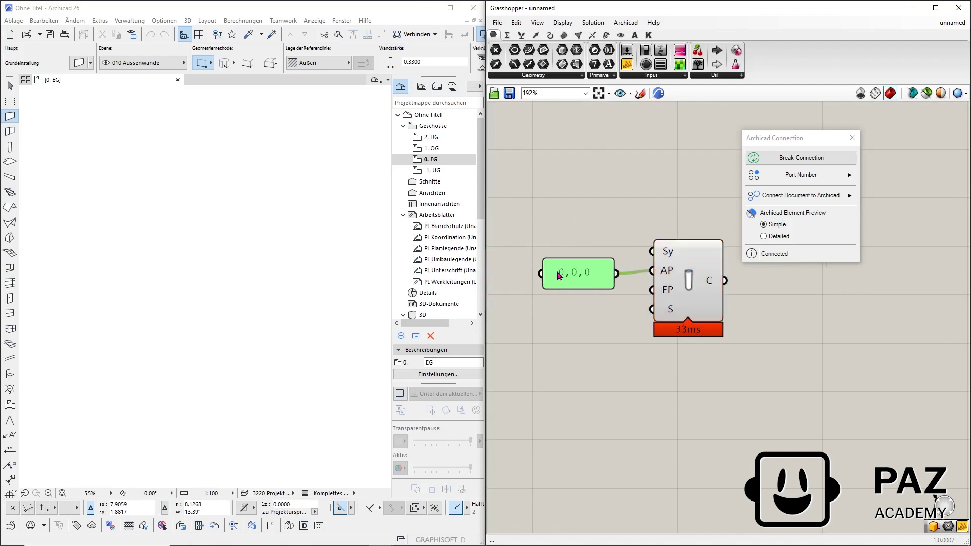
{"action": "left_click_drag", "start_coordinate": [576, 277], "coordinate": [587, 273]}
{"action": "scroll", "coordinate": [317, 252], "scroll_direction": "up", "scroll_amount": 6}
{"action": "left_click", "coordinate": [692, 287]}
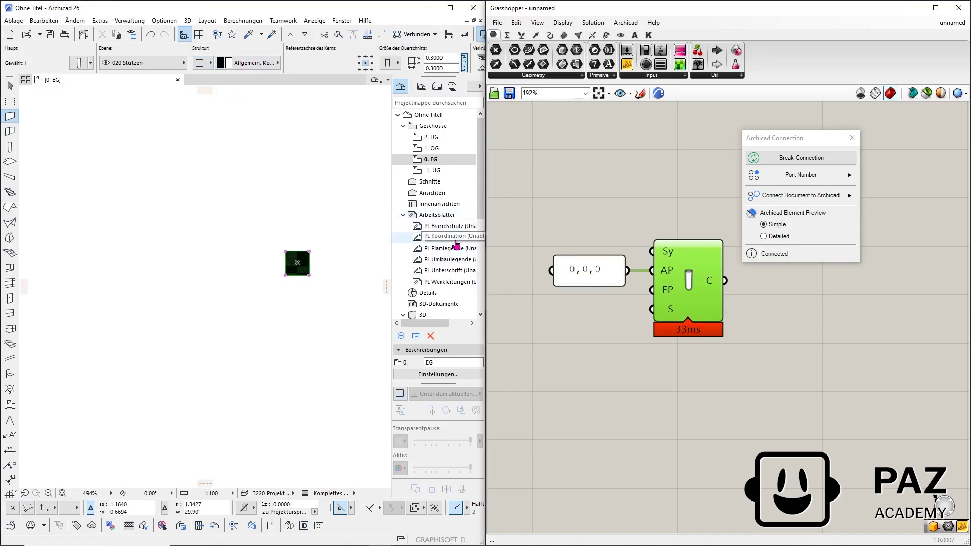
Step: Open the Allgemeine Perspektive 3D view in Archicad and inspect the generated column from a closer, lower angle
{"action": "scroll", "coordinate": [455, 261], "scroll_direction": "down", "scroll_amount": 2}
{"action": "double_click", "coordinate": [452, 260]}
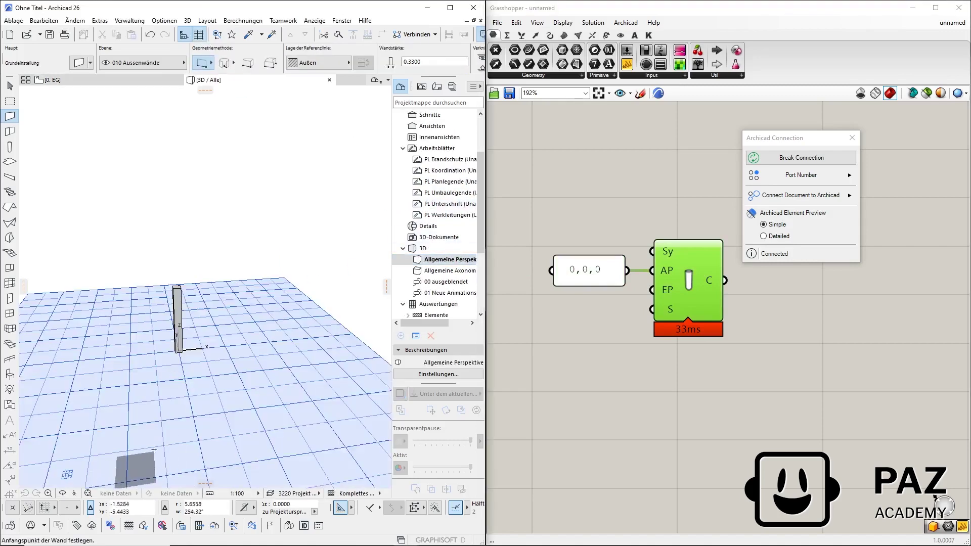
{"action": "middle_click_drag", "start_coordinate": [181, 320], "coordinate": [225, 290], "text": "shift"}
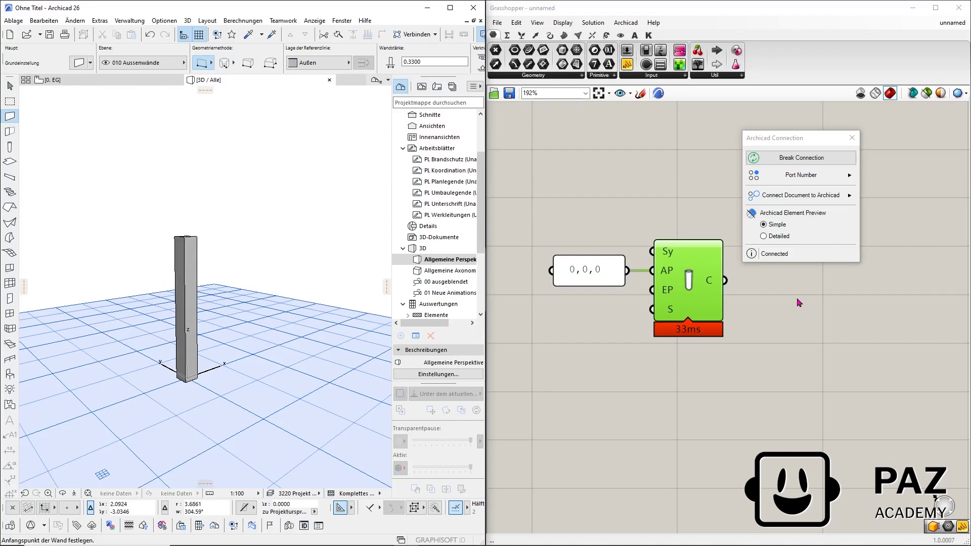
{"action": "left_click", "coordinate": [609, 408]}
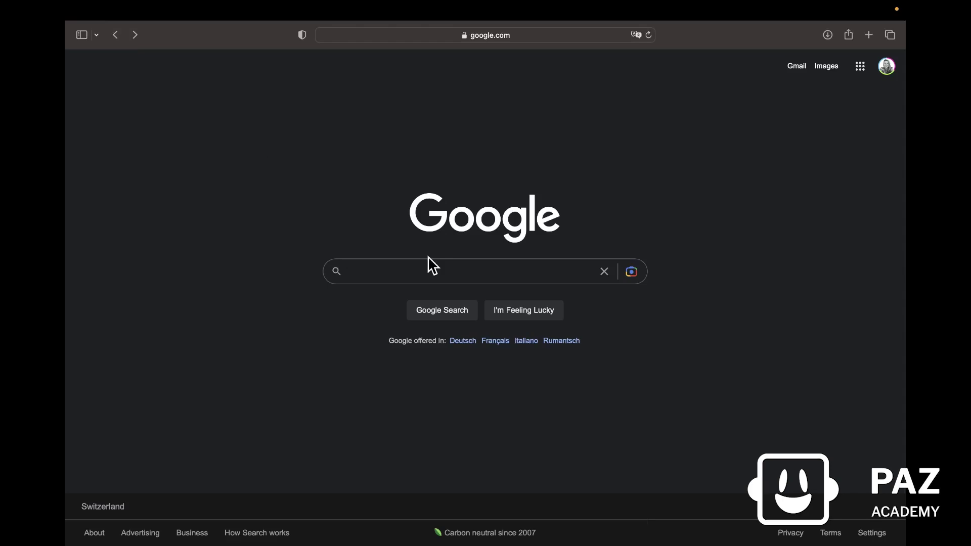
Step: In the web browser on the Mac, search Google for "archicad 26 idc" and open the Download ArchiCAD 26 page from IDC
{"action": "type", "text": "archicad"}
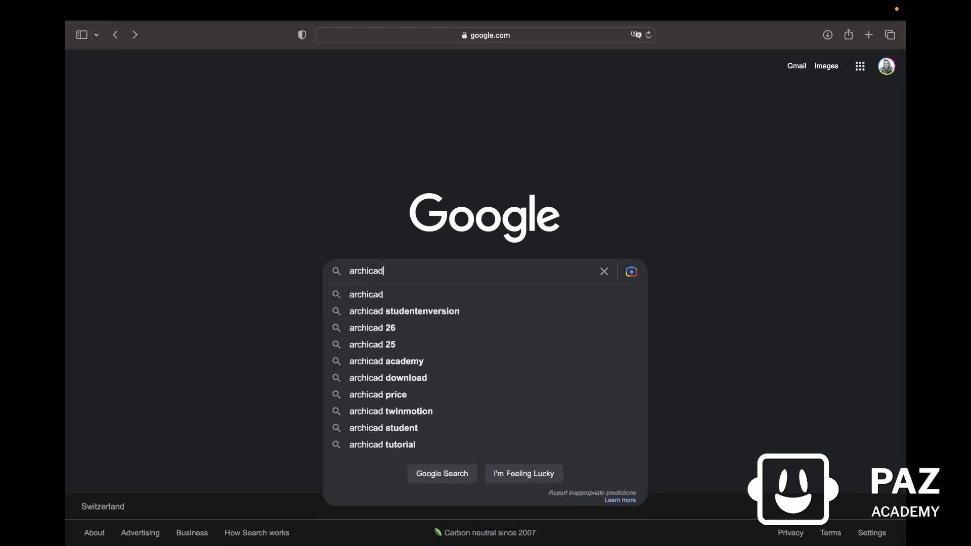
{"action": "type", "text": "26"}
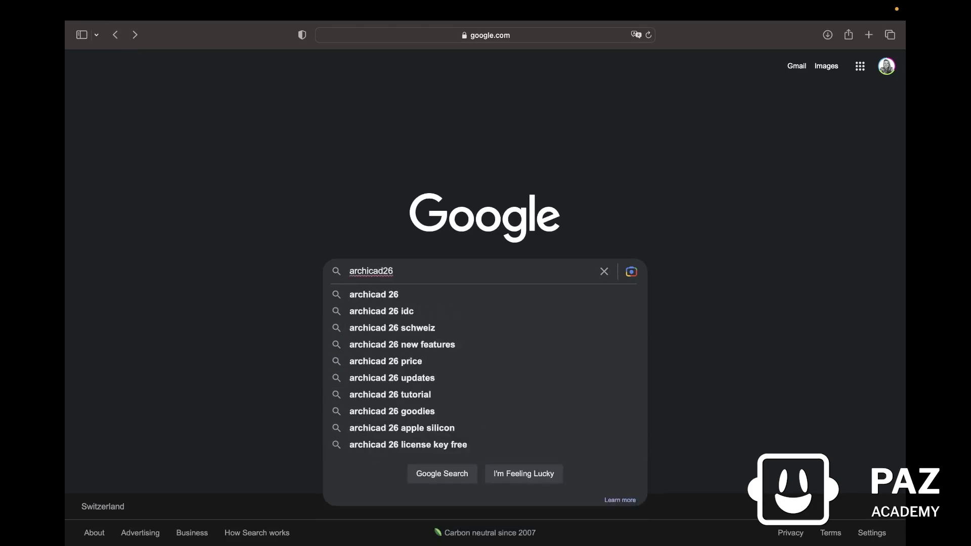
{"action": "left_click", "coordinate": [382, 312]}
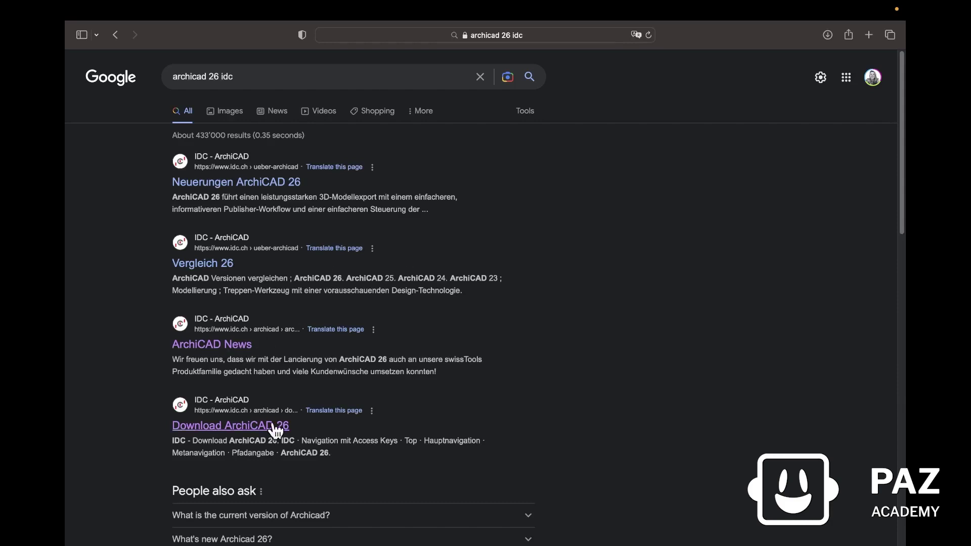
{"action": "left_click", "coordinate": [248, 430]}
{"action": "left_click", "coordinate": [488, 306]}
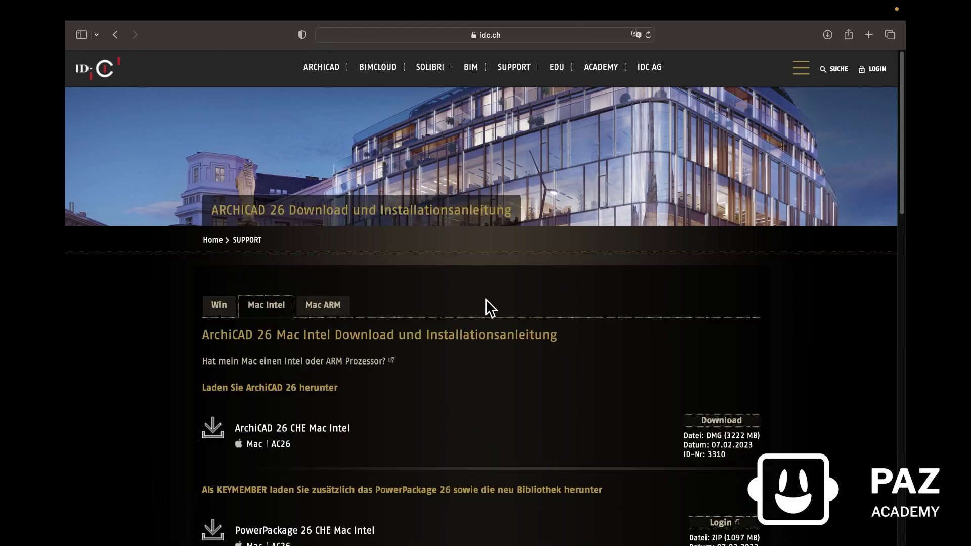
Step: Compare the Mac ARM and Mac Intel download pages and check which chip this Mac has in its system information
{"action": "left_click", "coordinate": [324, 307]}
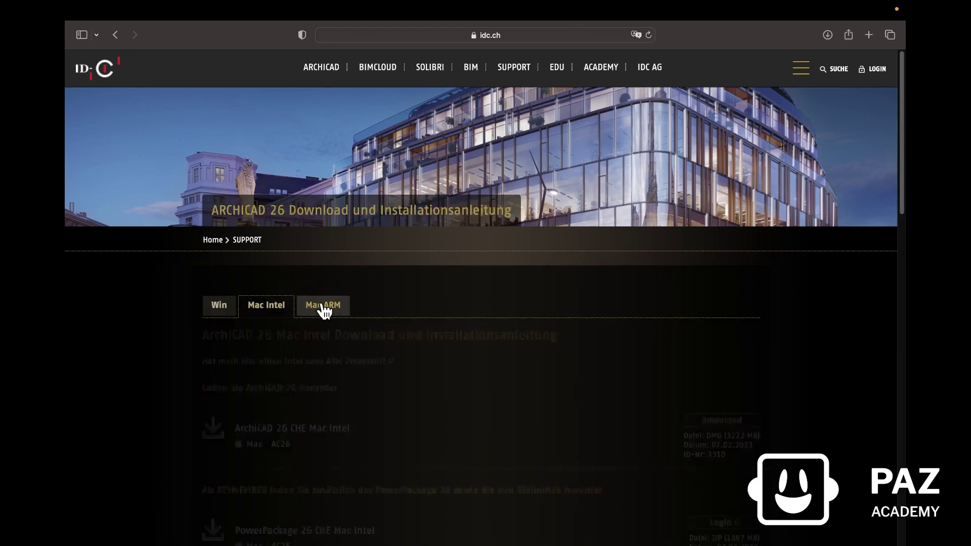
{"action": "left_click", "coordinate": [260, 309]}
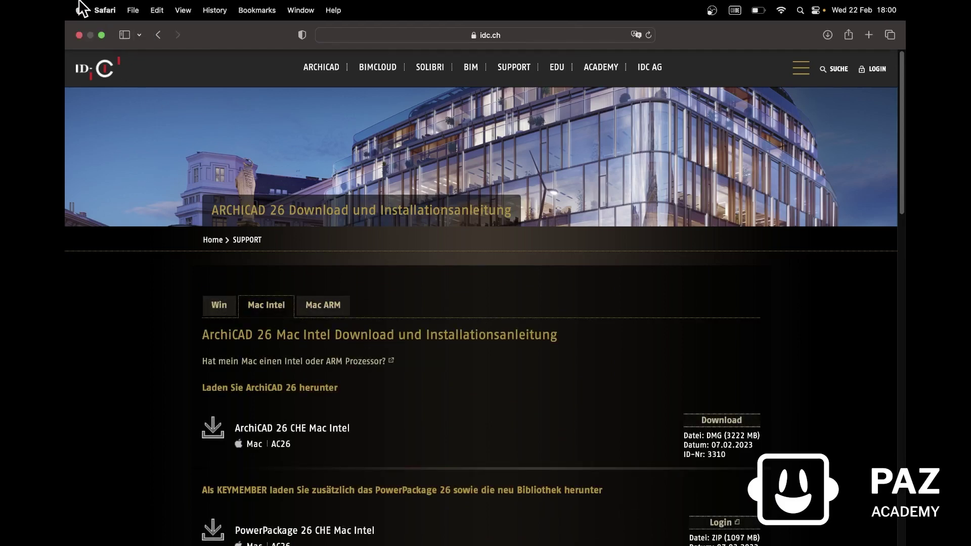
{"action": "left_click", "coordinate": [79, 9]}
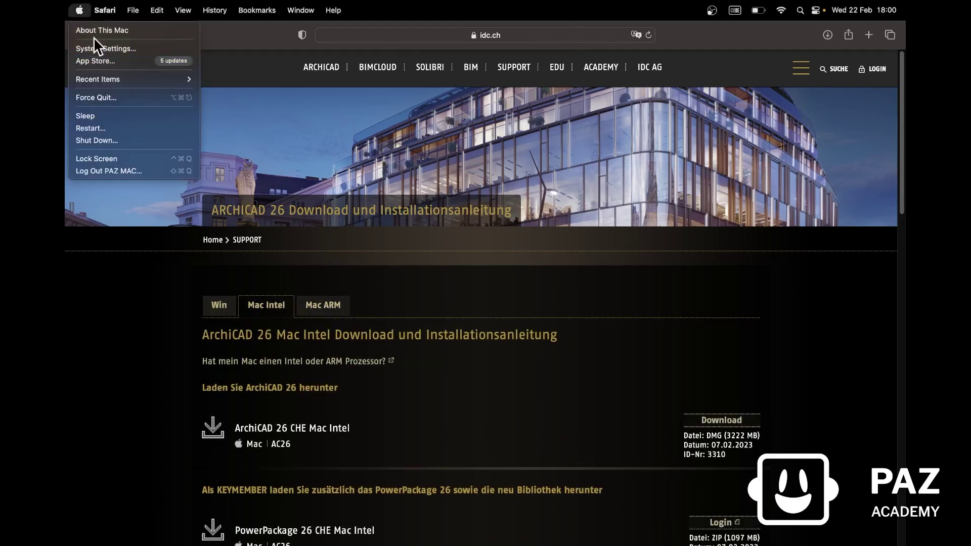
{"action": "left_click", "coordinate": [519, 256]}
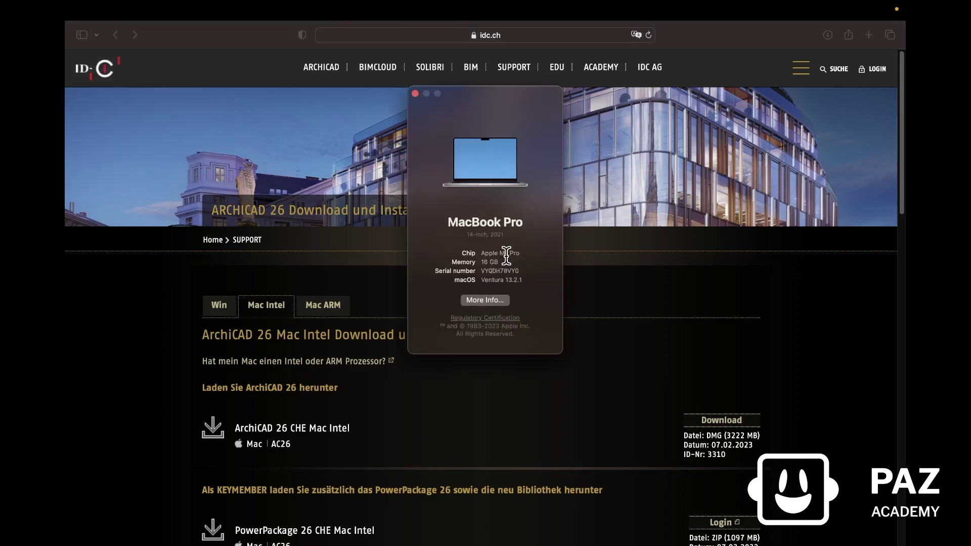
{"action": "left_click", "coordinate": [415, 93]}
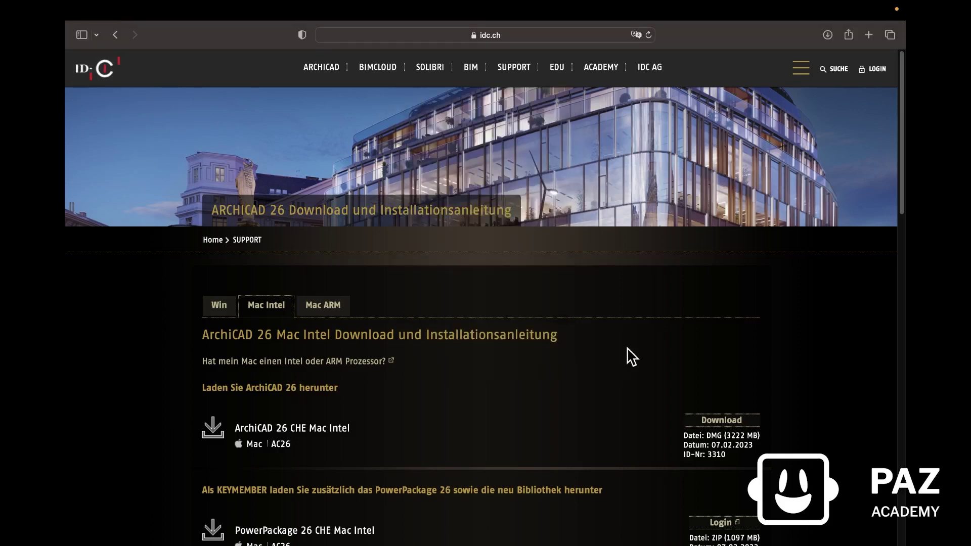
Step: Download the ArchiCAD 26 CHE Mac Intel disk image and open Archicad-26-CHE-4034-1.2-INTEL.dmg once it has downloaded
{"action": "scroll", "coordinate": [748, 384], "scroll_direction": "down", "scroll_amount": 1}
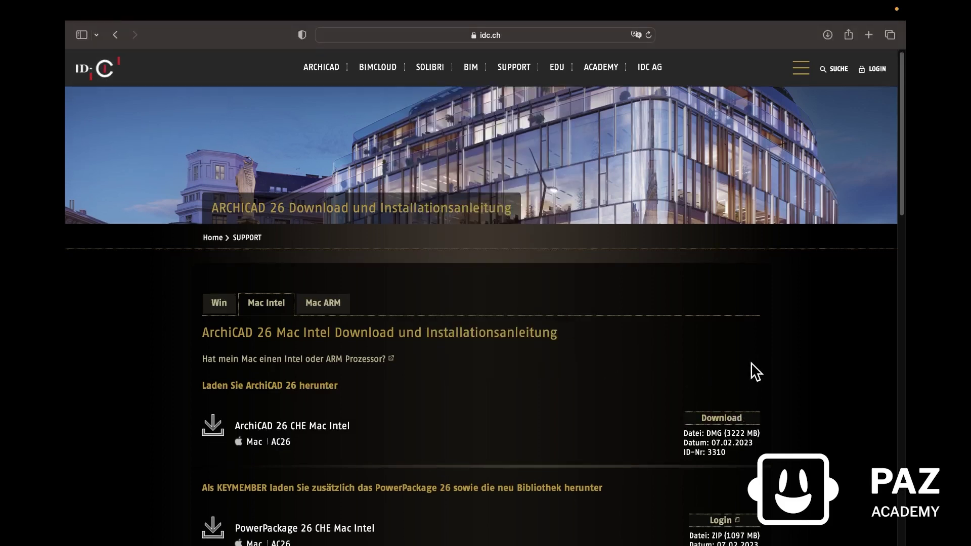
{"action": "left_click", "coordinate": [716, 417]}
{"action": "left_click", "coordinate": [828, 34]}
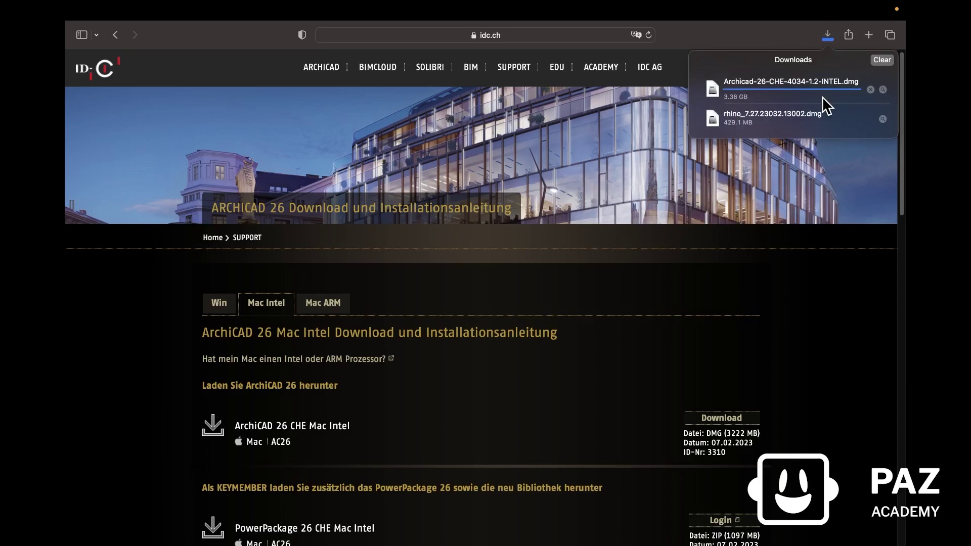
{"action": "left_click", "coordinate": [788, 92]}
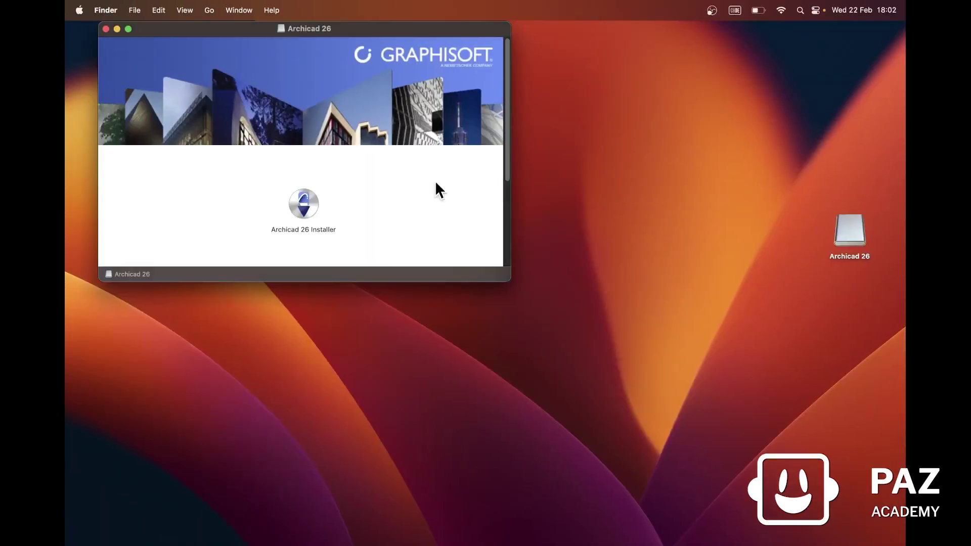
Step: Launch the Archicad 26 Installer from the mounted disk image and allow macOS to open it
{"action": "left_click", "coordinate": [302, 216]}
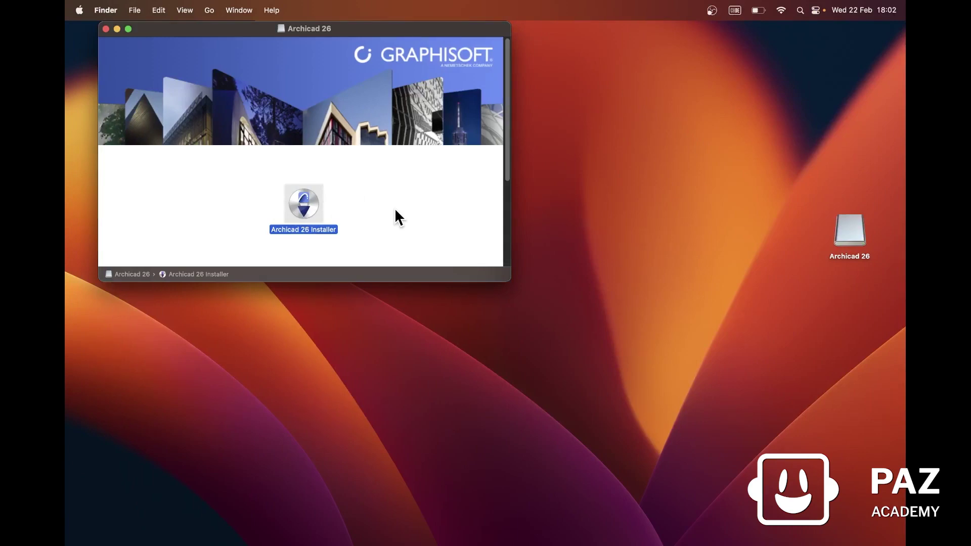
{"action": "key", "text": "super+o"}
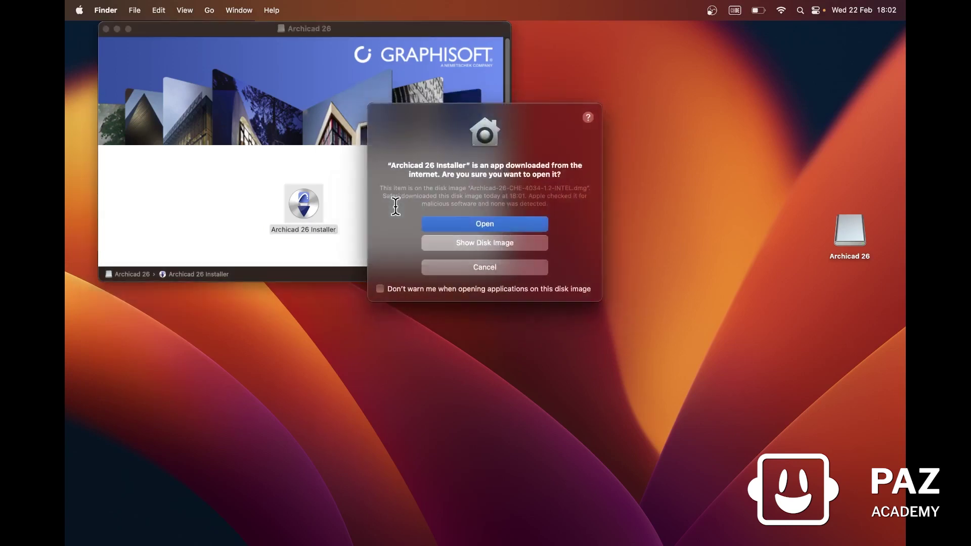
{"action": "left_click", "coordinate": [483, 224]}
{"action": "key", "text": "Return"}
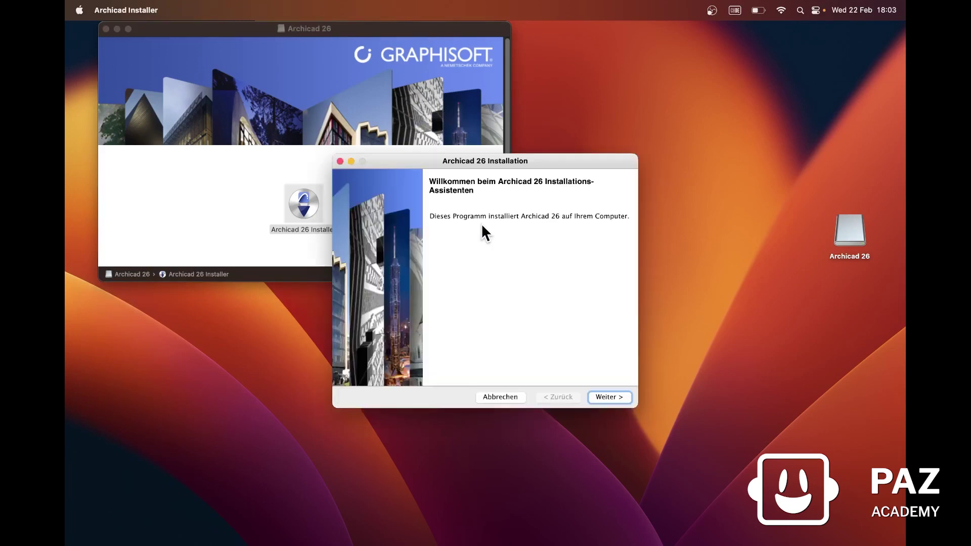
Step: Proceed past the installer's welcome page and accept the license agreement with Ja
{"action": "left_click", "coordinate": [607, 396]}
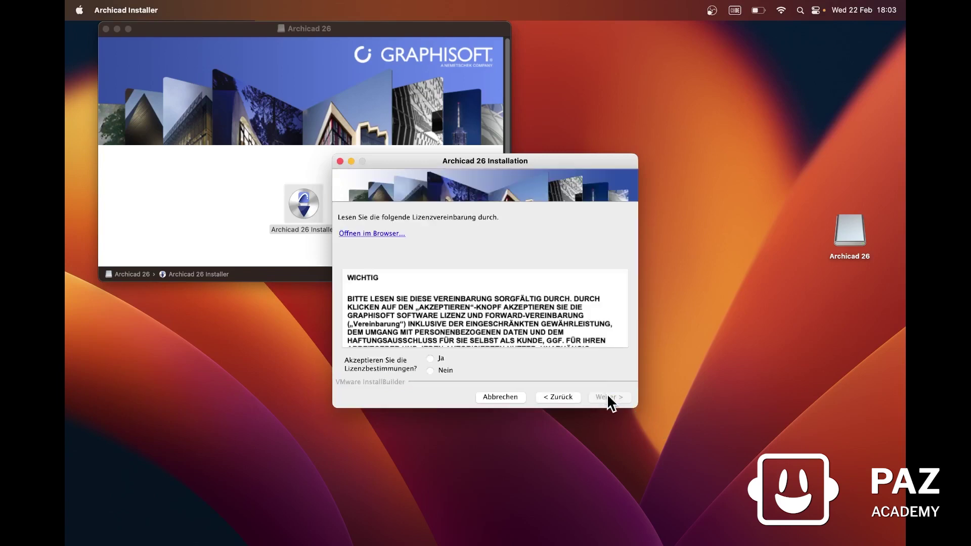
{"action": "left_click", "coordinate": [437, 361]}
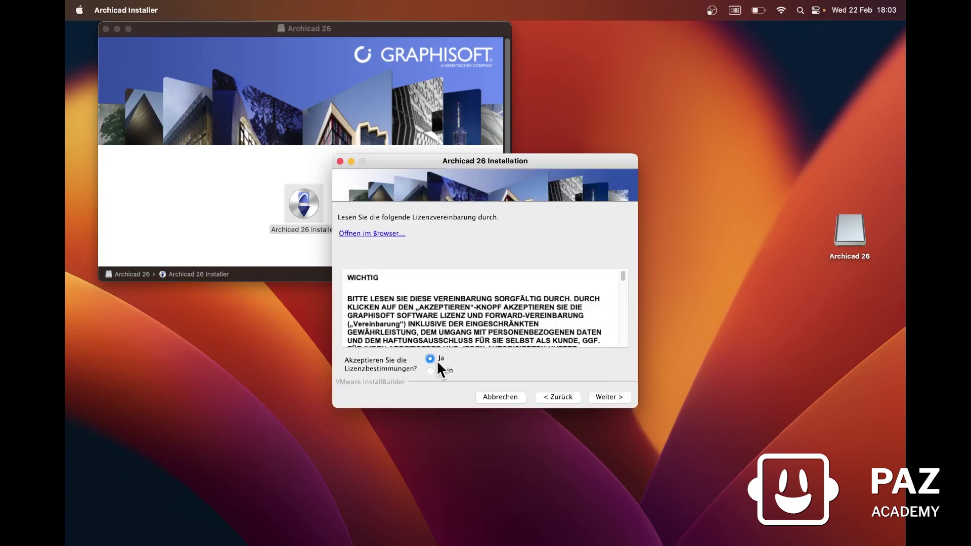
{"action": "left_click", "coordinate": [607, 397]}
Step: Set the installation folder to /Applications/GRAPHISOFT/Archicad 26-CHE and start the installation with the Typisch setup type
{"action": "left_click", "coordinate": [523, 240]}
{"action": "type", "text": "-CHE"}
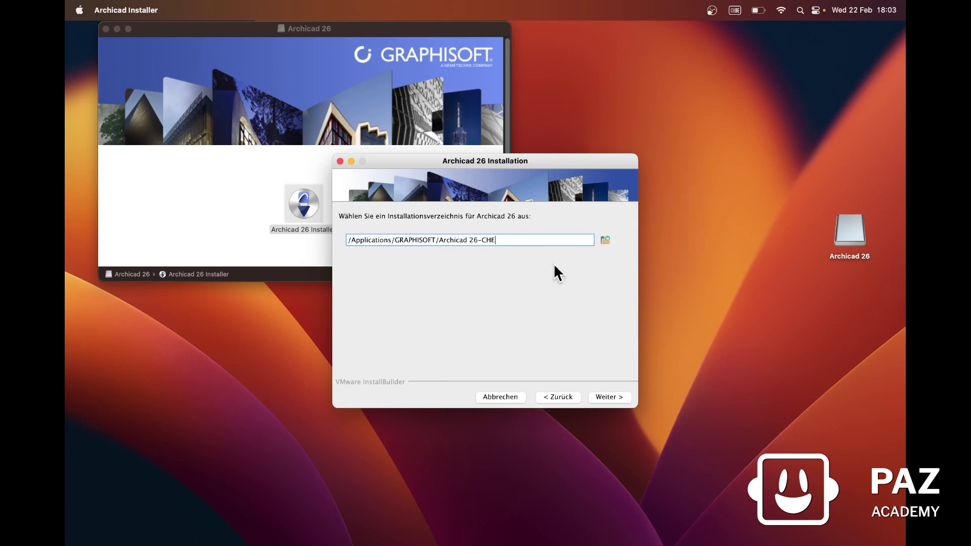
{"action": "left_click", "coordinate": [622, 400]}
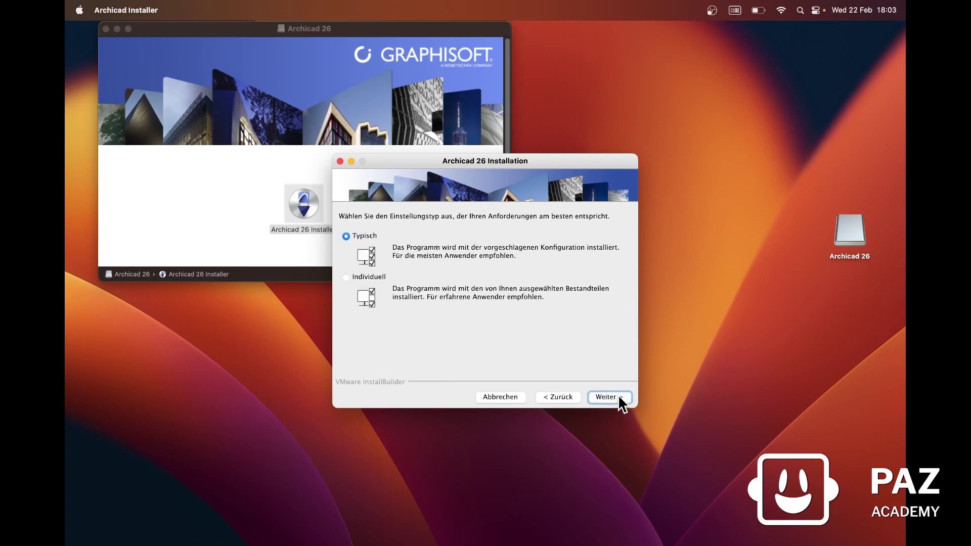
{"action": "left_click", "coordinate": [619, 398]}
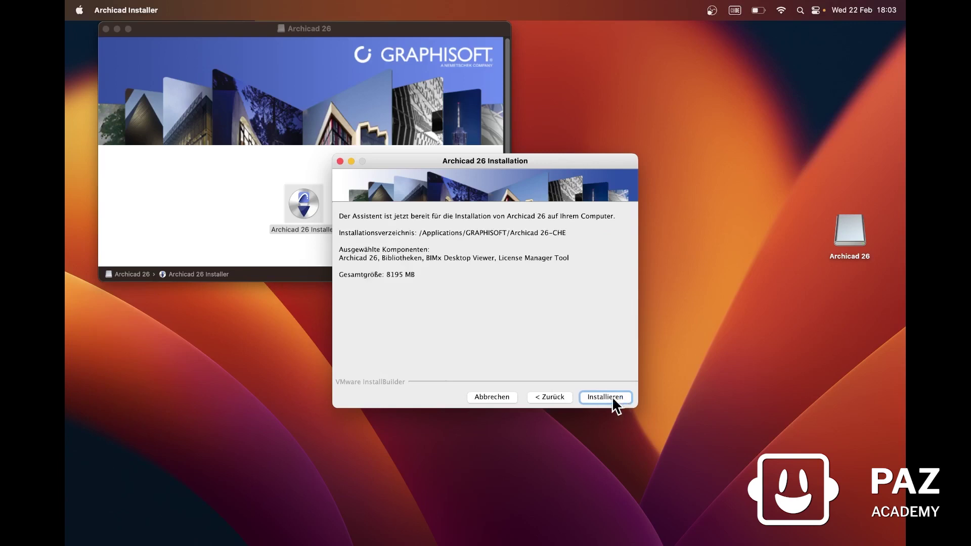
{"action": "left_click", "coordinate": [604, 397]}
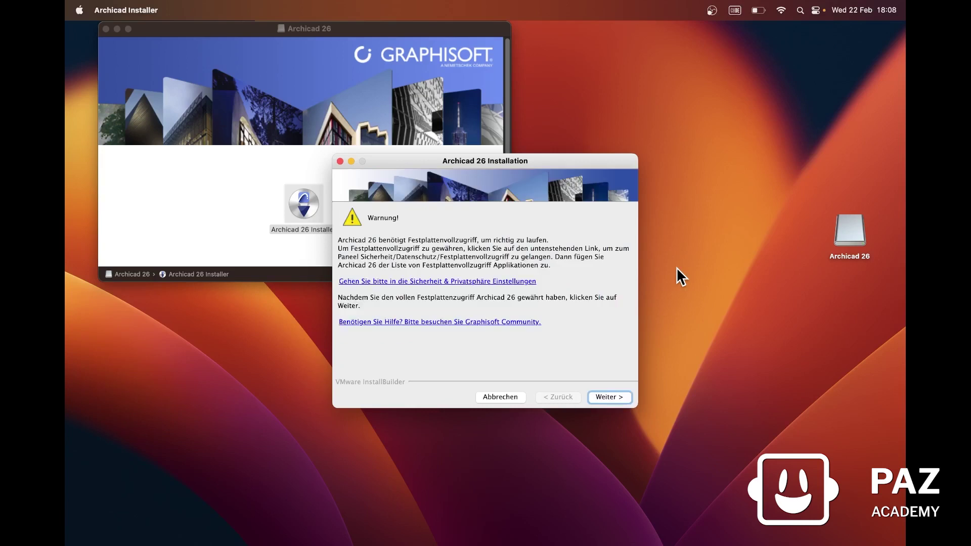
Step: Continue through the full disk access and offline help pages and finish the Archicad 26 installer
{"action": "left_click", "coordinate": [614, 396]}
{"action": "left_click", "coordinate": [614, 395]}
{"action": "left_click", "coordinate": [611, 396]}
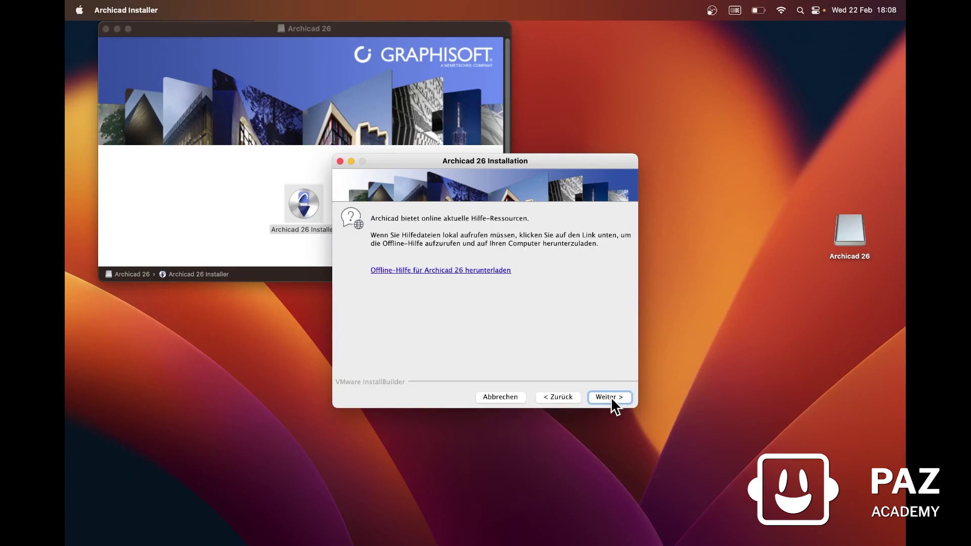
{"action": "left_click", "coordinate": [611, 397]}
{"action": "left_click", "coordinate": [611, 396]}
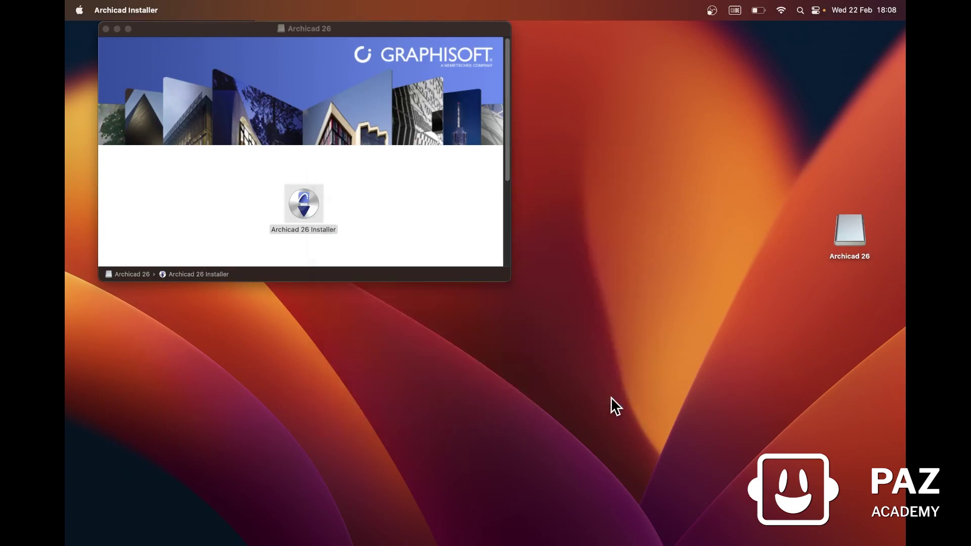
Step: Find Archicad 26 with a Spotlight search for "ARCH" and launch it to its start window
{"action": "left_click", "coordinate": [799, 10]}
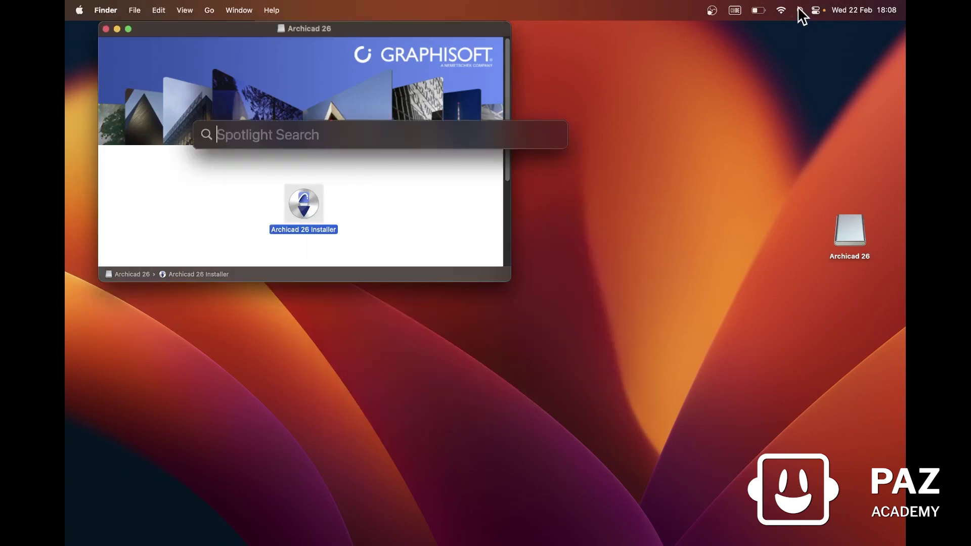
{"action": "type", "text": "ARCH"}
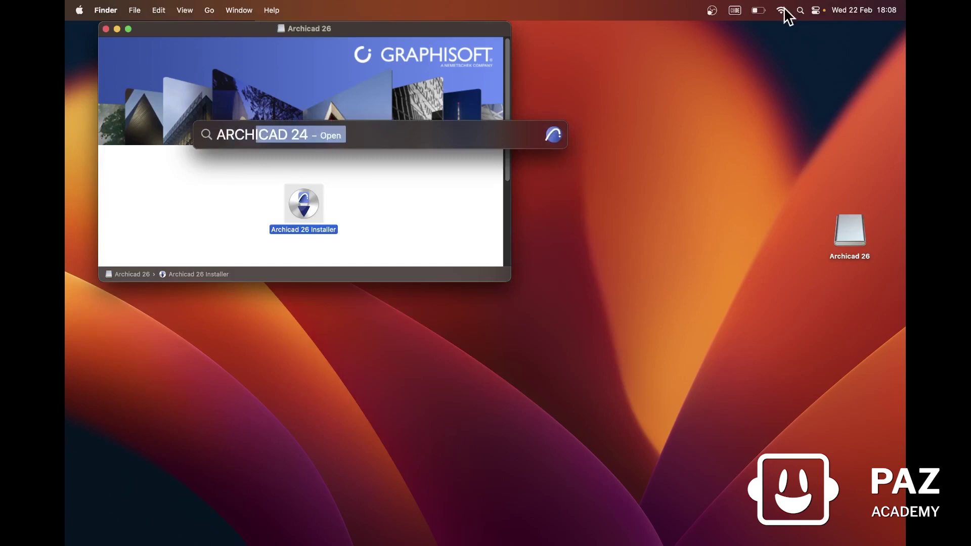
{"action": "left_click", "coordinate": [229, 178]}
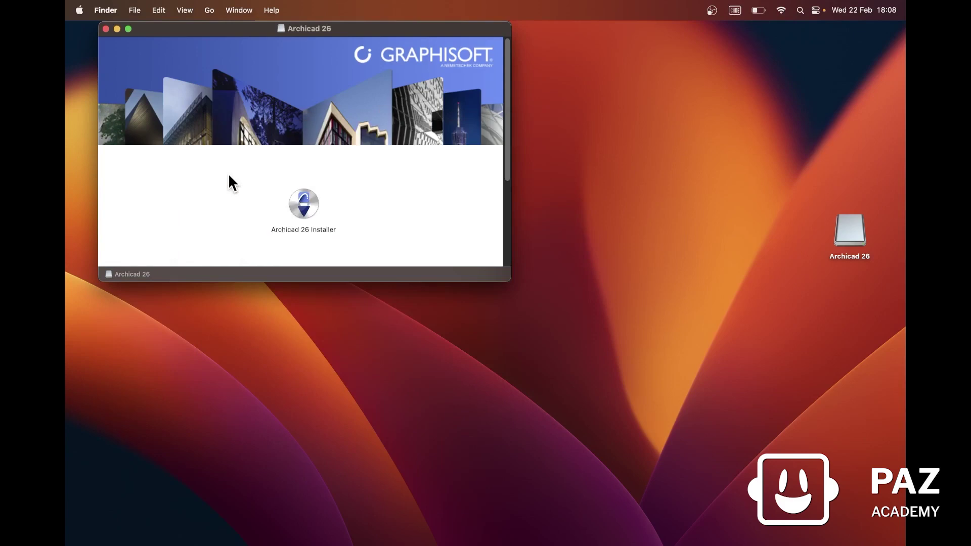
{"action": "left_click", "coordinate": [588, 261]}
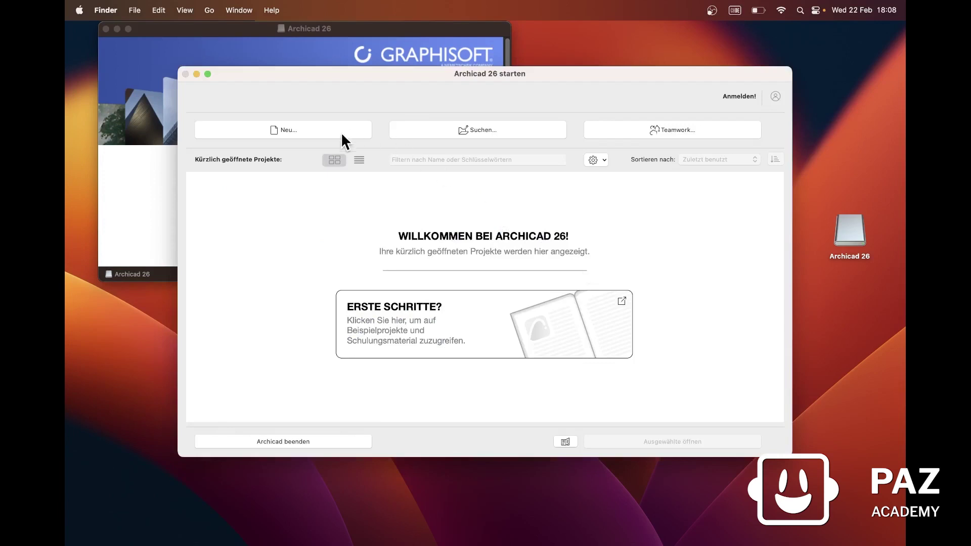
Step: Create a new project from Schweizer Vorlage 26.tpl with Voreingestelltes Profil and agree to send usage data
{"action": "left_click", "coordinate": [329, 131]}
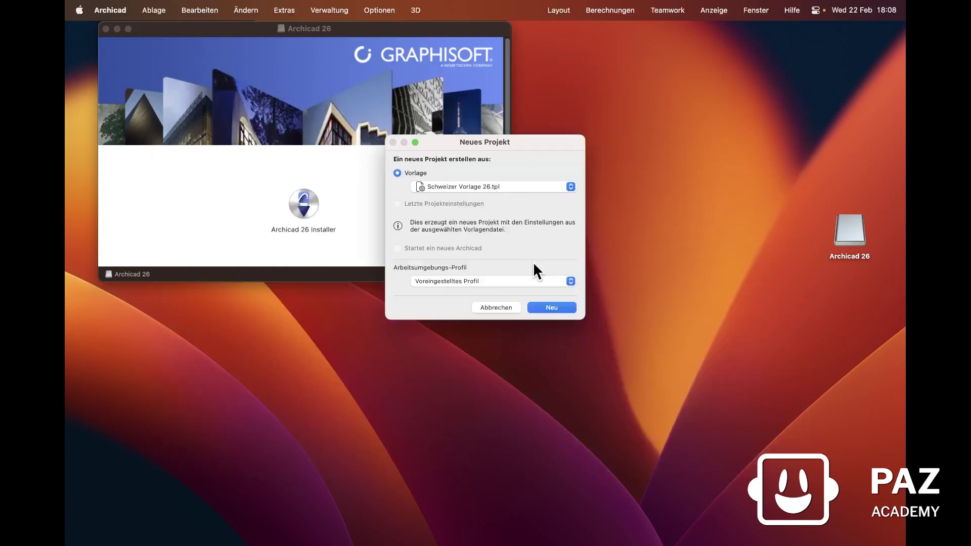
{"action": "left_click", "coordinate": [542, 303]}
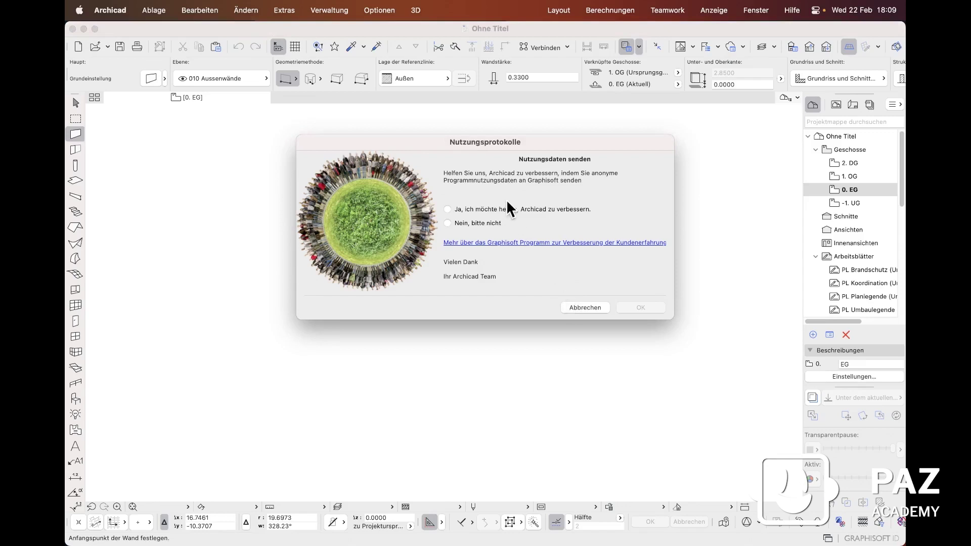
{"action": "left_click", "coordinate": [510, 209]}
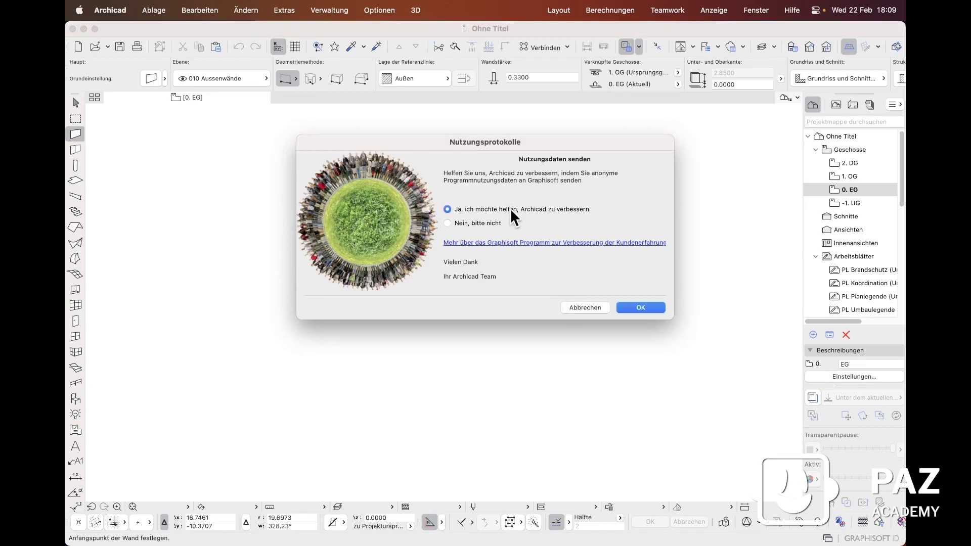
{"action": "left_click", "coordinate": [644, 310]}
Step: Draw a rectangular slab on the 0. EG floor plan, starting from the project origin
{"action": "left_click", "coordinate": [76, 180]}
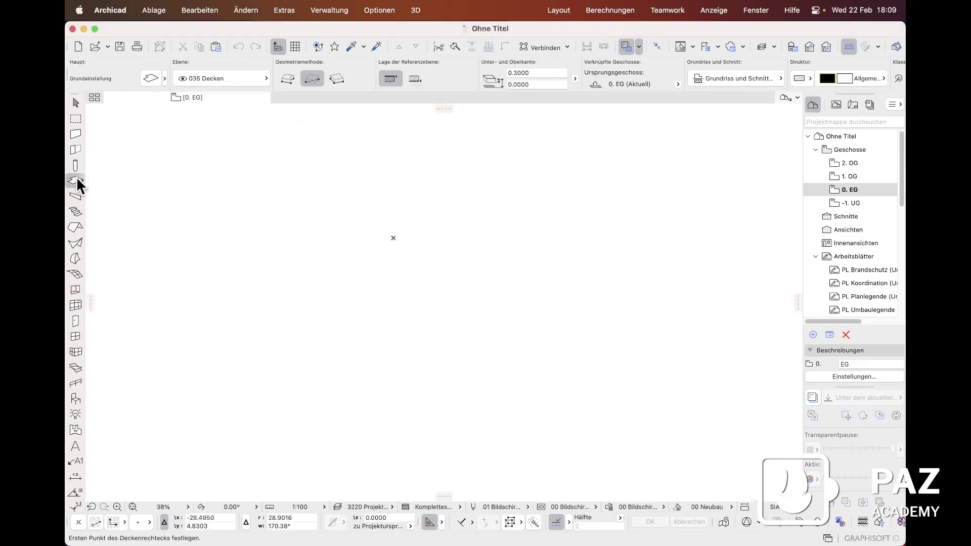
{"action": "left_click", "coordinate": [394, 237]}
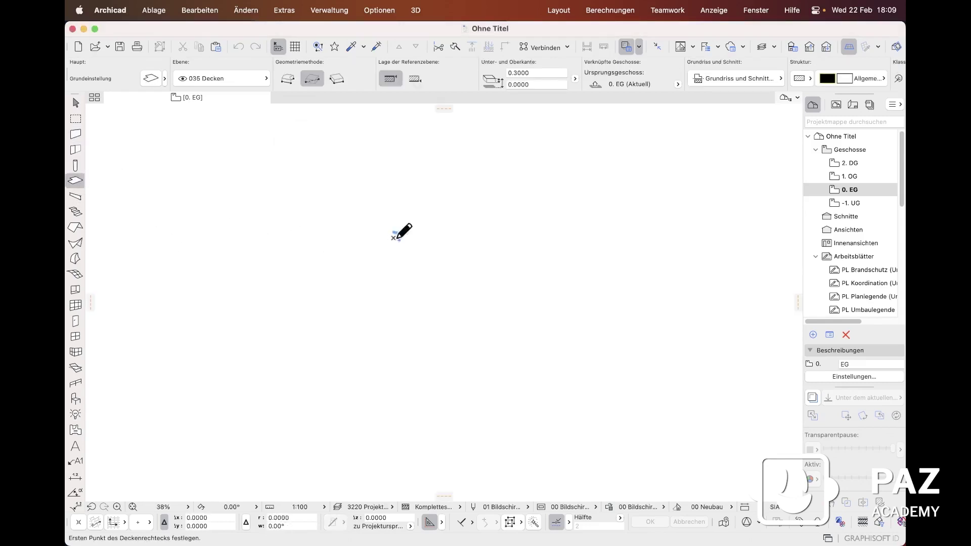
{"action": "left_click", "coordinate": [530, 138]}
Step: Open the Allgemeine Perspektive 3D view and inspect the slab from another angle
{"action": "scroll", "coordinate": [872, 260], "scroll_direction": "down", "scroll_amount": 3}
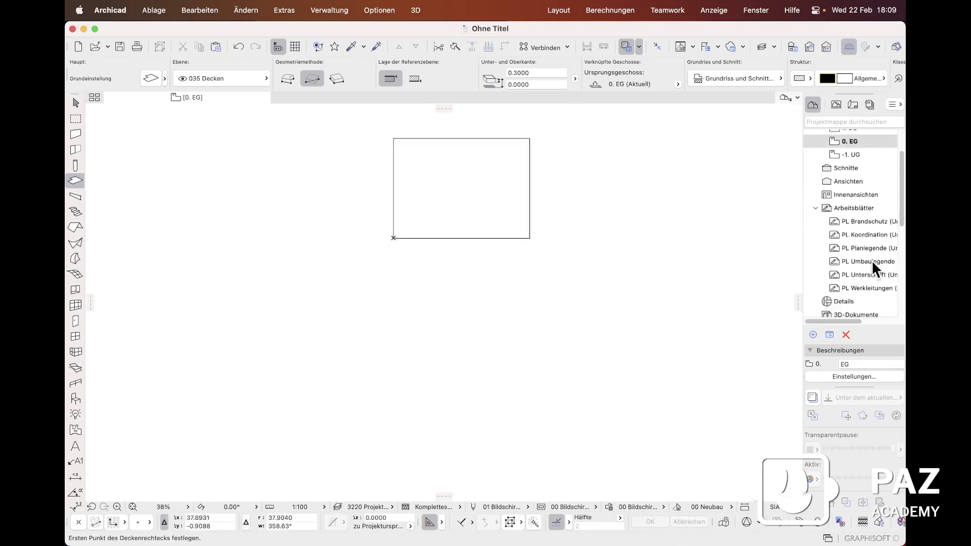
{"action": "scroll", "coordinate": [872, 299], "scroll_direction": "down", "scroll_amount": 2}
{"action": "left_click", "coordinate": [872, 297]}
{"action": "double_click", "coordinate": [872, 298]}
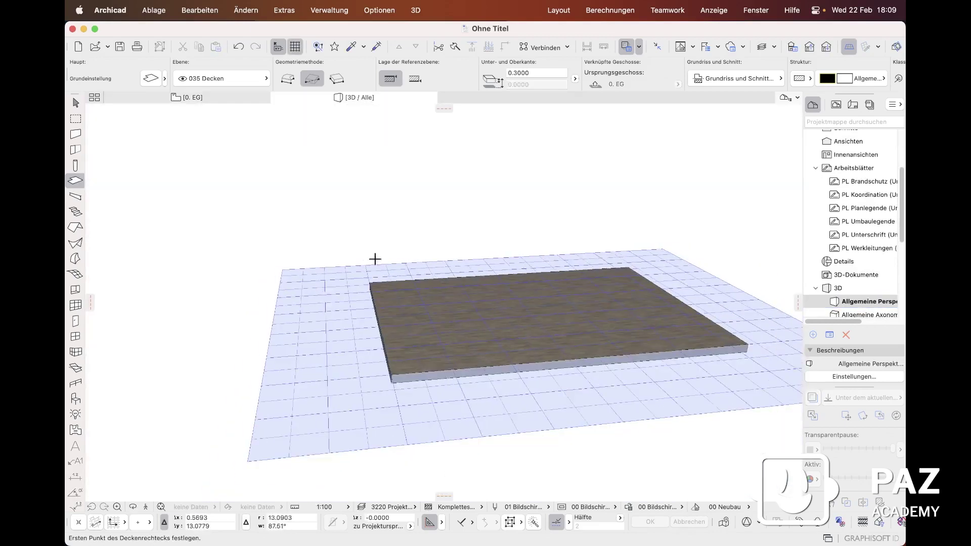
{"action": "middle_click_drag", "start_coordinate": [440, 234], "coordinate": [544, 242], "text": "shift"}
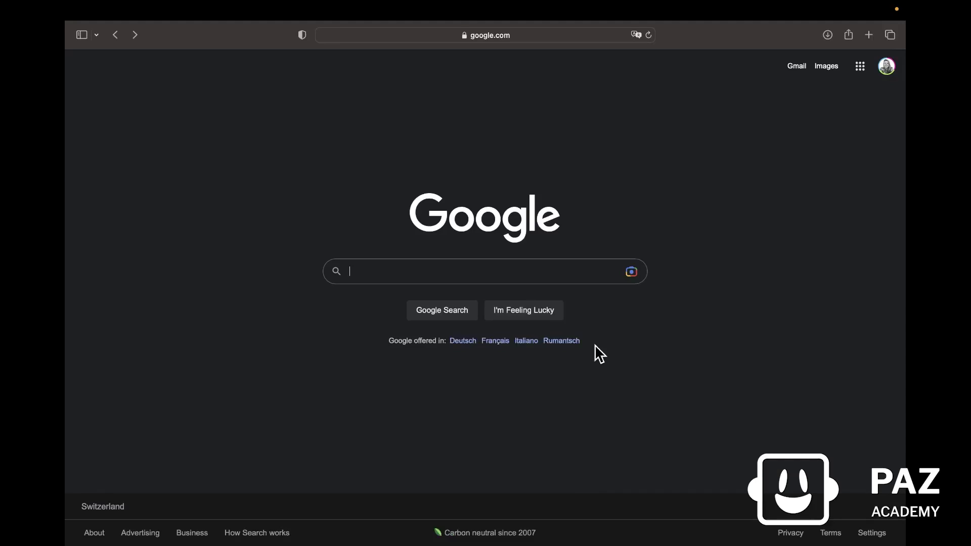
Step: Switch to Safari and search Google for "archicad grasshopper connection idc"
{"action": "type", "text": "chica"}
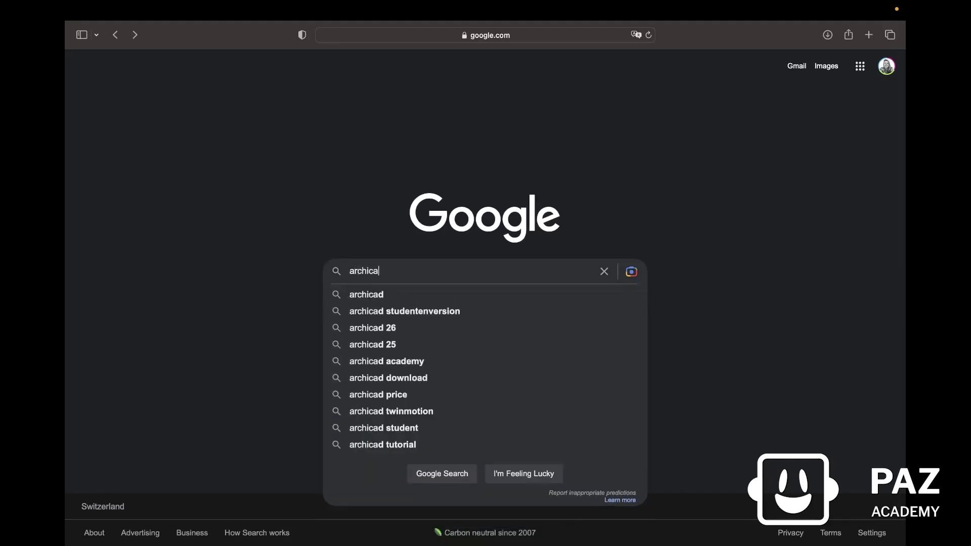
{"action": "type", "text": "d grassho"}
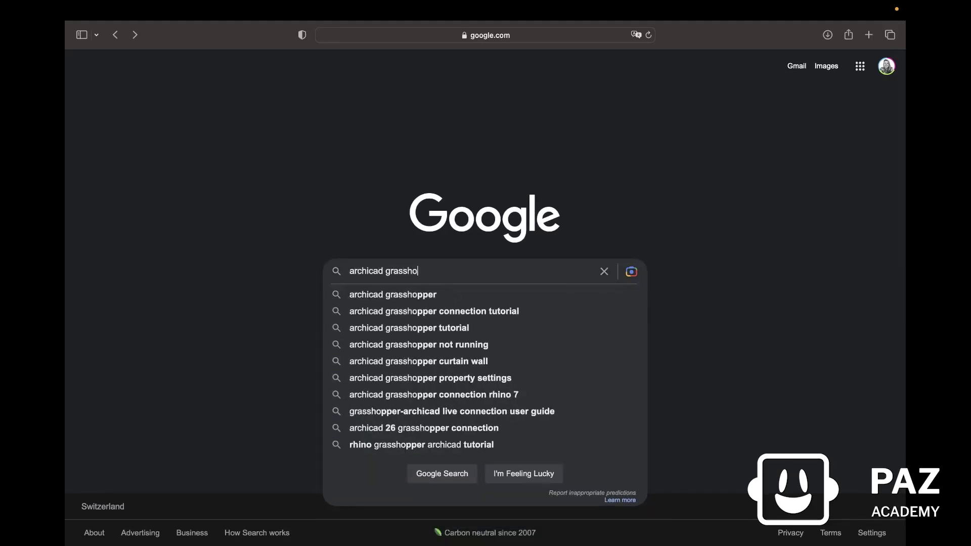
{"action": "type", "text": "pper connection idc"}
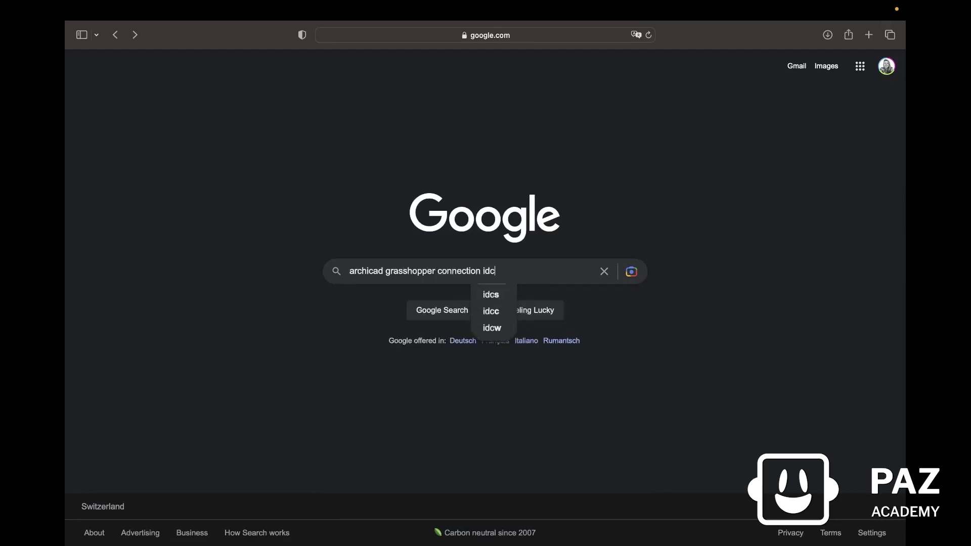
{"action": "key", "text": "Return"}
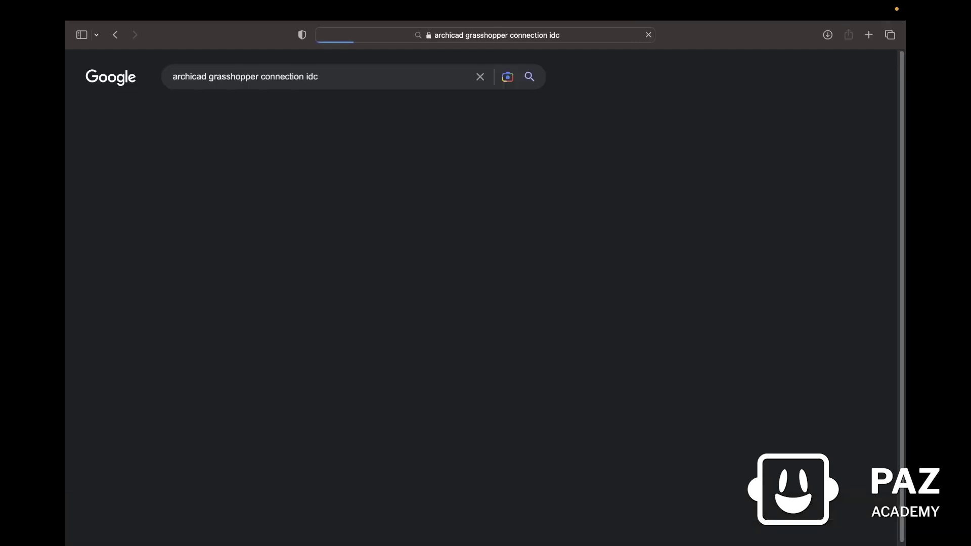
Step: Open the IDC page on the ArchiCAD-Rhinoceros-Grasshopper Live Anbindung and review the linked Parametrisches Design course modules
{"action": "left_click", "coordinate": [275, 184]}
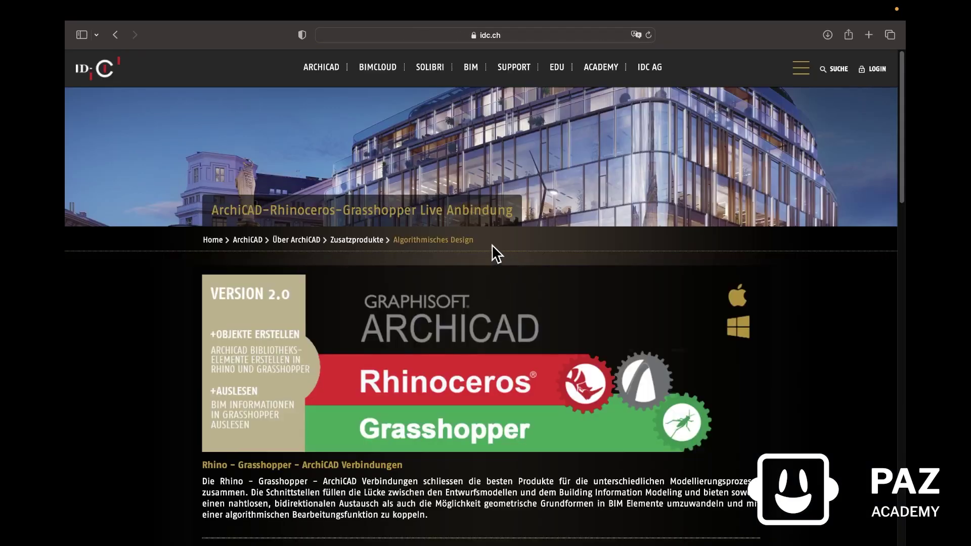
{"action": "scroll", "coordinate": [491, 244], "scroll_direction": "down", "scroll_amount": 5}
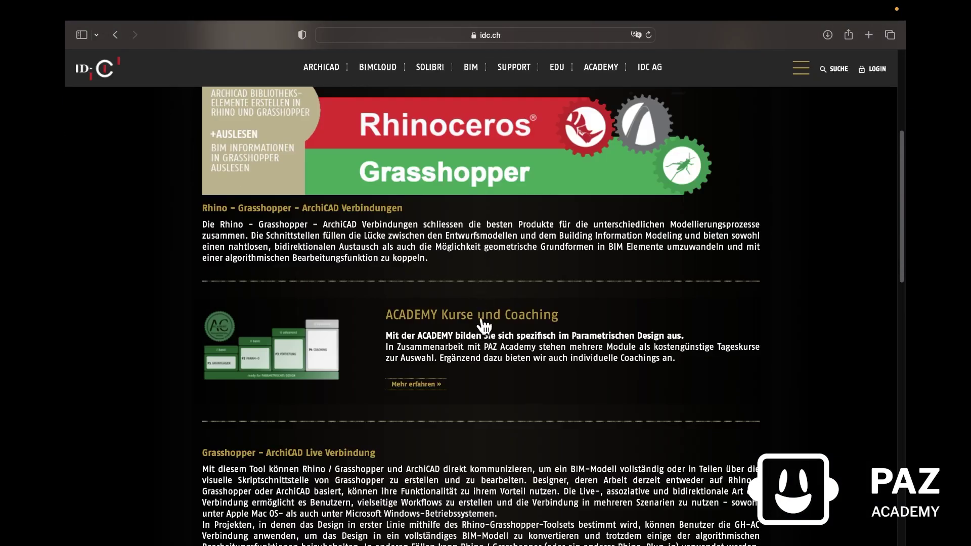
{"action": "left_click", "coordinate": [485, 318]}
{"action": "scroll", "coordinate": [484, 313], "scroll_direction": "down", "scroll_amount": 5}
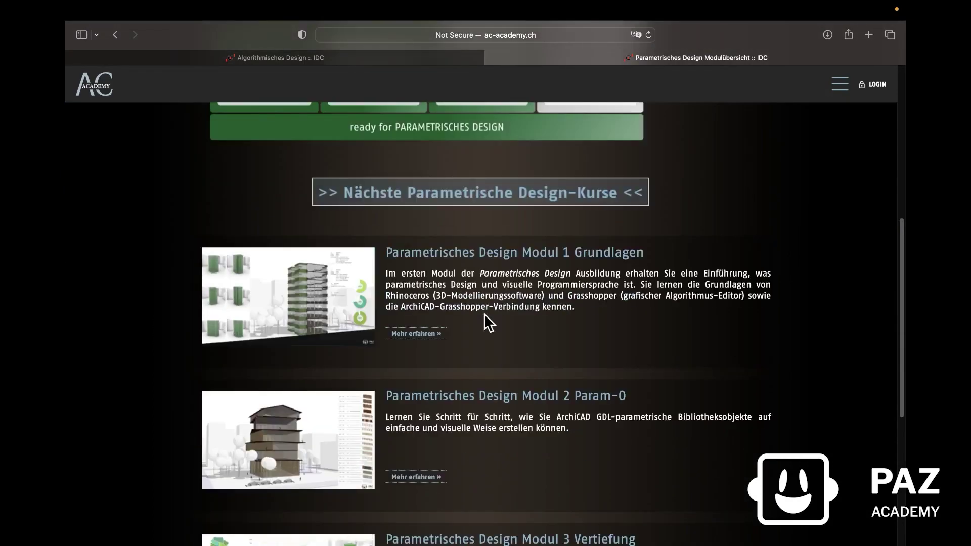
{"action": "scroll", "coordinate": [486, 322], "scroll_direction": "down", "scroll_amount": 1}
{"action": "scroll", "coordinate": [495, 385], "scroll_direction": "down", "scroll_amount": 5}
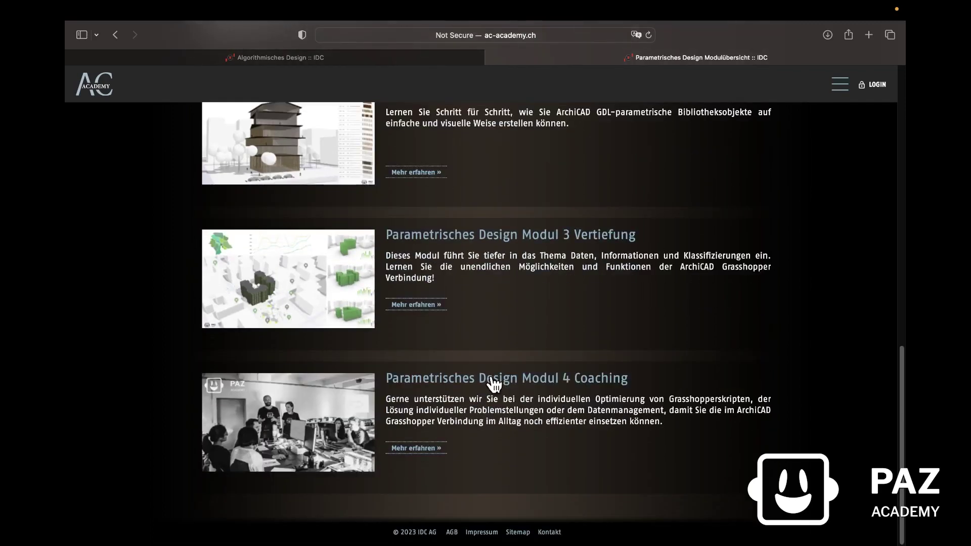
Step: Return to the Algorithmisches Design page and download ArchiCAD 26 – Grasshopper Connection (Rhino 6 & 7) for Mac Intel
{"action": "left_click", "coordinate": [387, 60]}
{"action": "scroll", "coordinate": [531, 238], "scroll_direction": "down", "scroll_amount": 10}
{"action": "scroll", "coordinate": [531, 238], "scroll_direction": "down", "scroll_amount": 5}
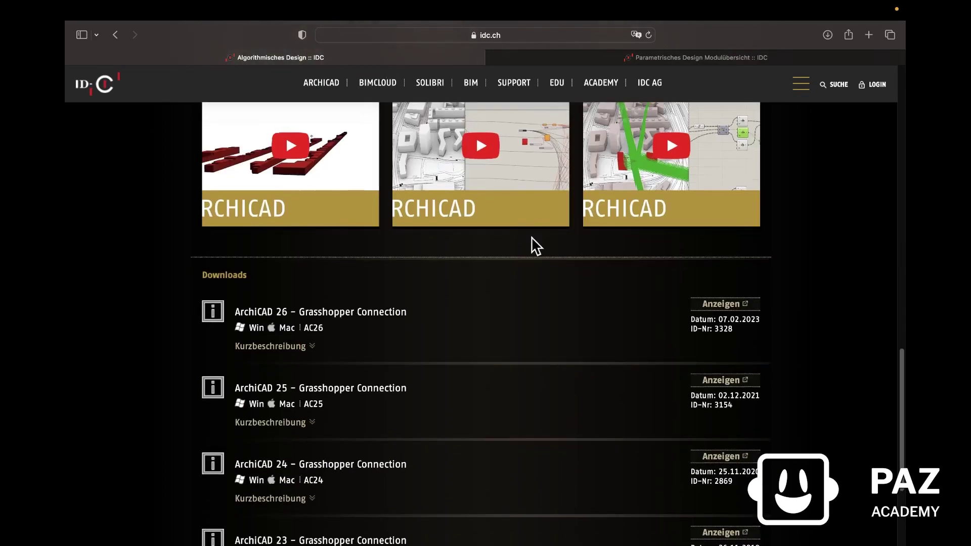
{"action": "left_click", "coordinate": [339, 314]}
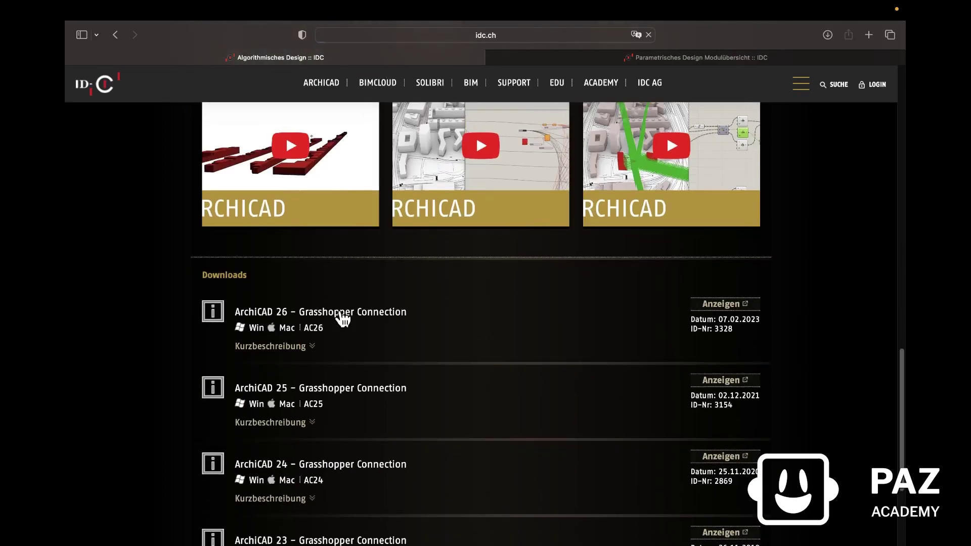
{"action": "scroll", "coordinate": [481, 298], "scroll_direction": "down", "scroll_amount": 7}
{"action": "scroll", "coordinate": [502, 287], "scroll_direction": "down", "scroll_amount": 1}
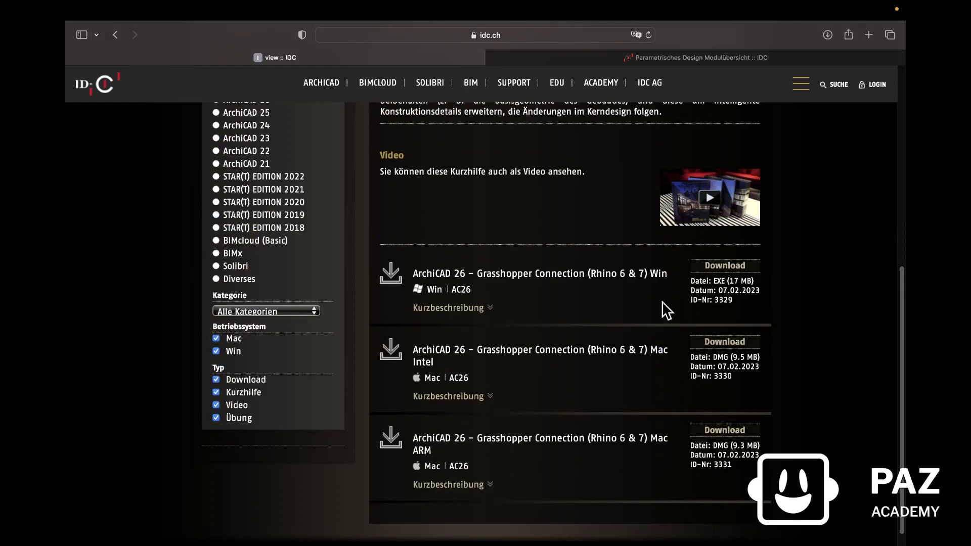
{"action": "left_click", "coordinate": [714, 348]}
Step: Open the downloaded Grasshopper-Archicad_Connection-26-INT-4023-1.1-INTEL.dmg and launch the Grasshopper Connection Installer
{"action": "left_click", "coordinate": [828, 34]}
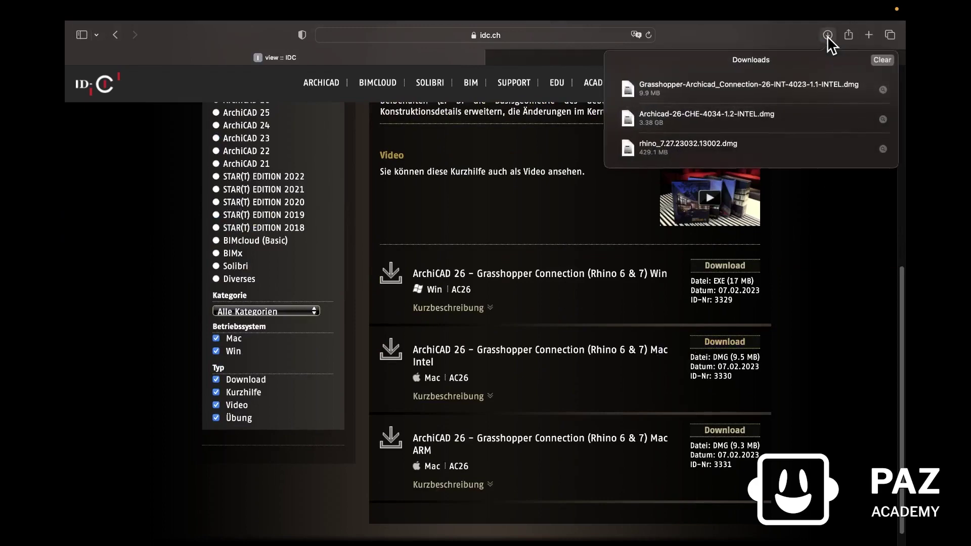
{"action": "left_click", "coordinate": [737, 88]}
{"action": "double_click", "coordinate": [740, 93]}
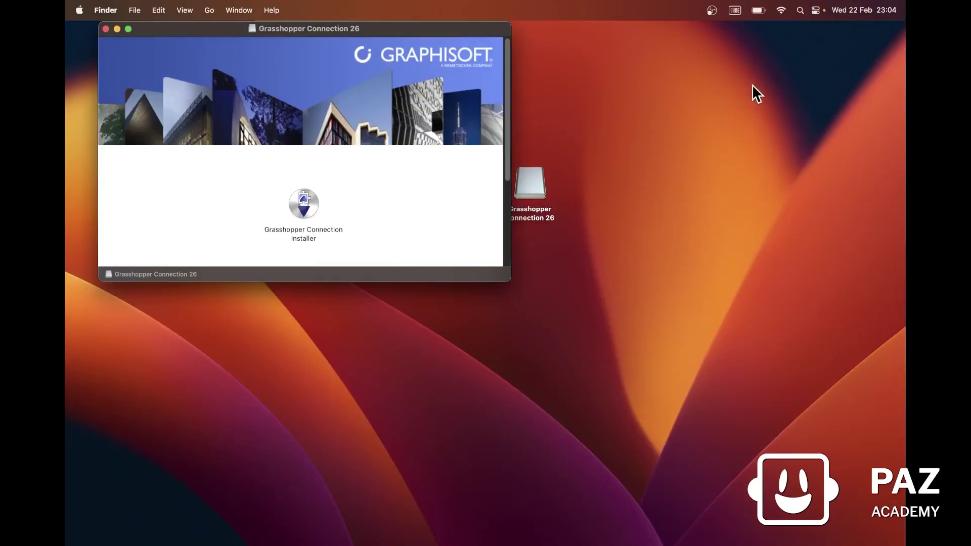
{"action": "double_click", "coordinate": [304, 204]}
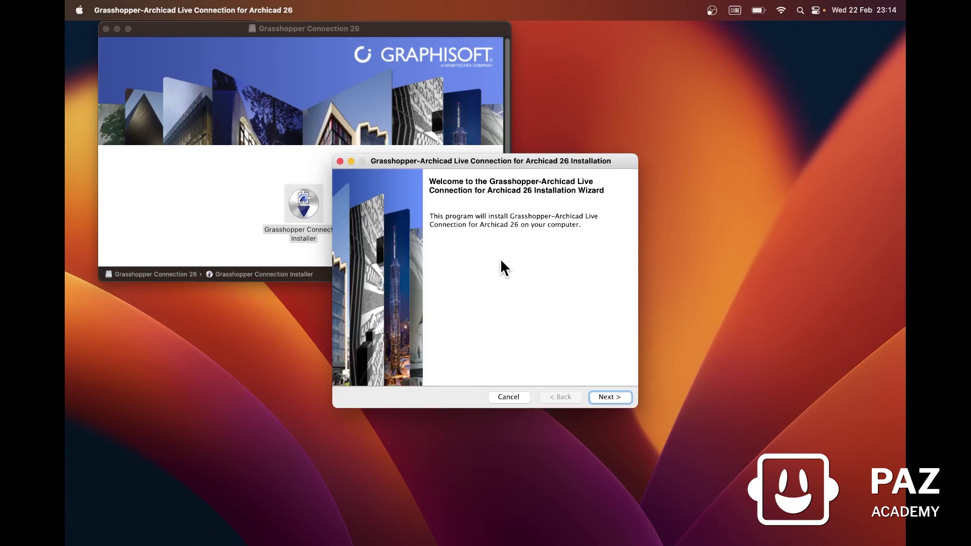
Step: Accept the license, install the Live Connection into /Applications/GRAPHISOFT/Archicad 26-CHE, and close the installer windows
{"action": "left_click", "coordinate": [607, 397]}
{"action": "left_click", "coordinate": [473, 357]}
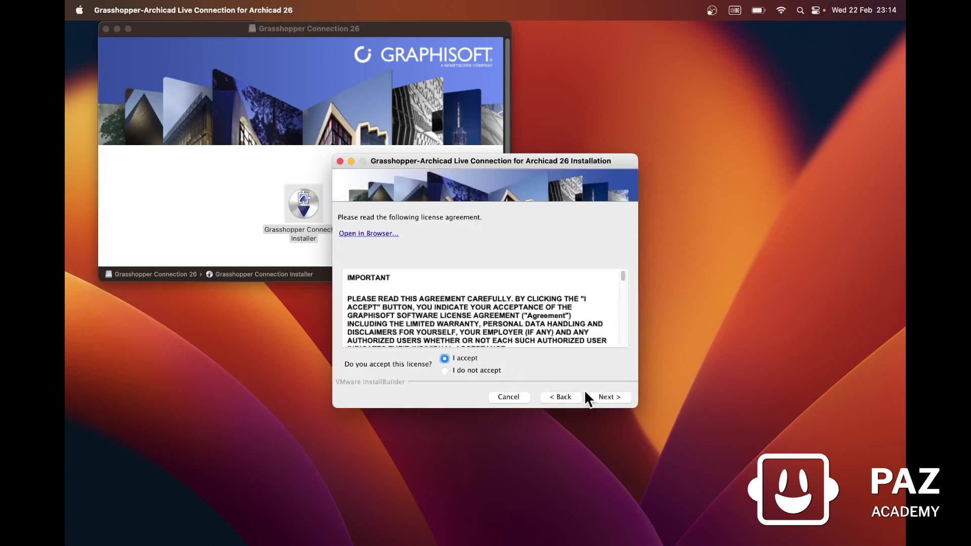
{"action": "left_click", "coordinate": [609, 399]}
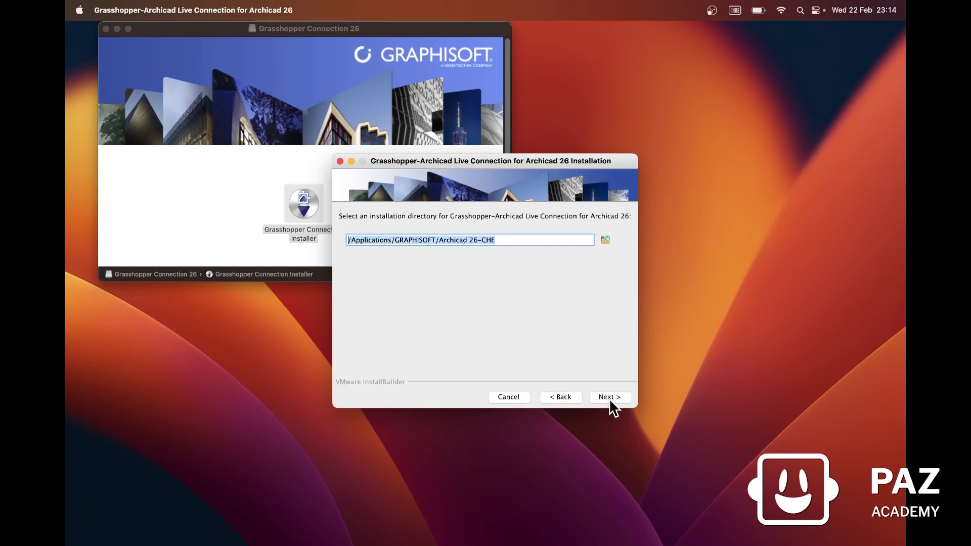
{"action": "left_click", "coordinate": [610, 400]}
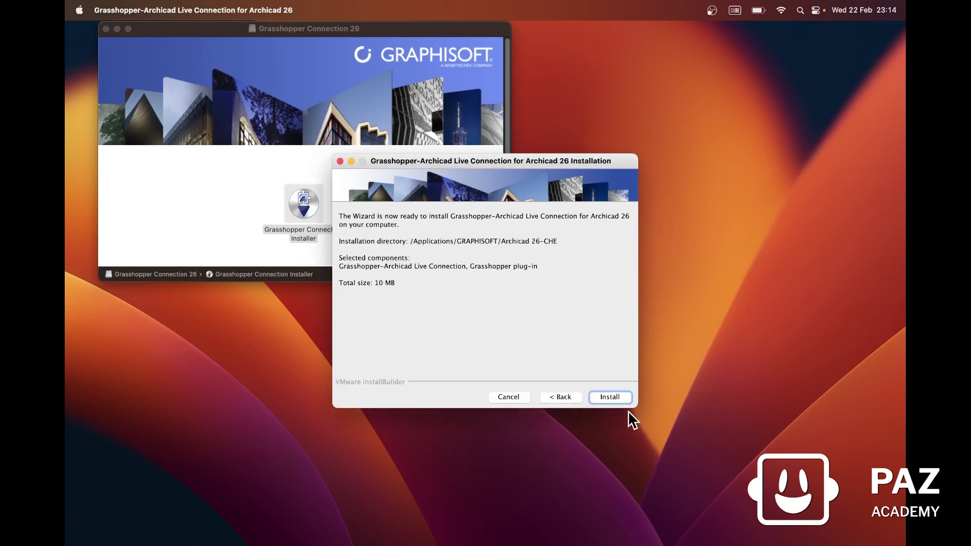
{"action": "left_click", "coordinate": [615, 398]}
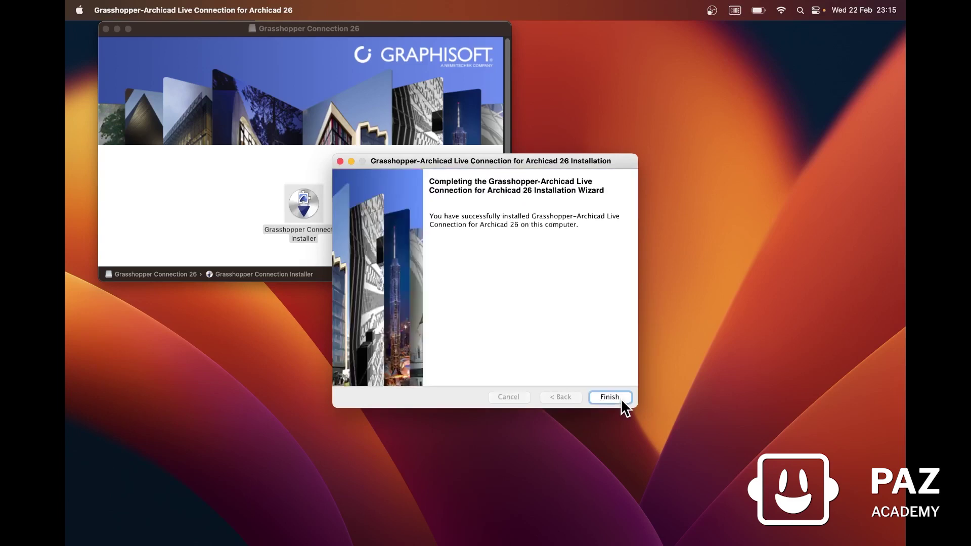
{"action": "left_click", "coordinate": [618, 398]}
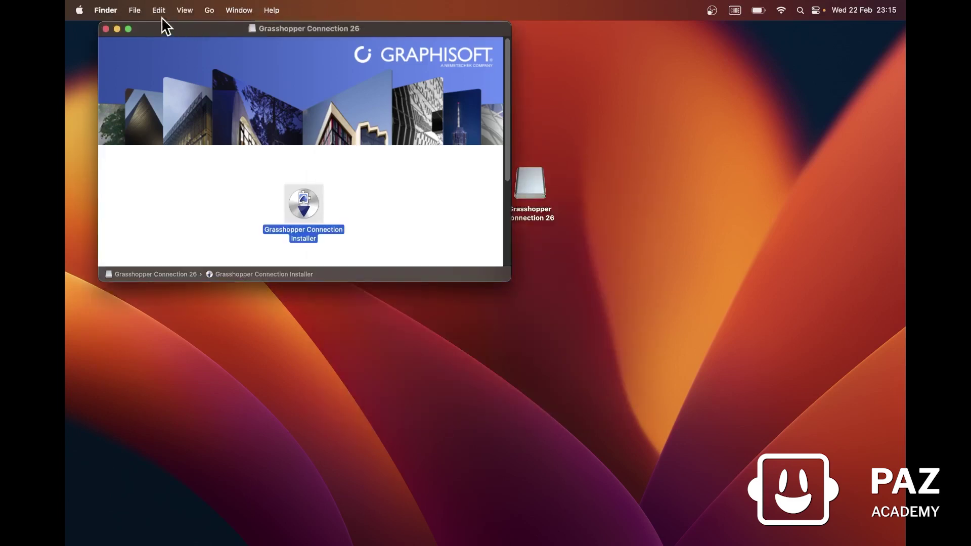
{"action": "left_click", "coordinate": [107, 29]}
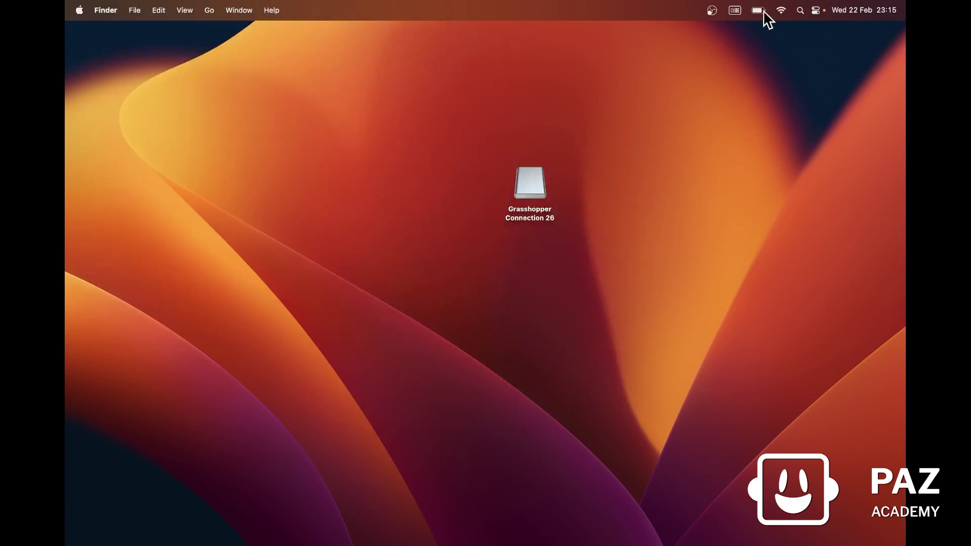
Step: Launch Rhino 7 and create a new model in millimeters from the standard templates
{"action": "left_click", "coordinate": [799, 11]}
{"action": "type", "text": "rhin"}
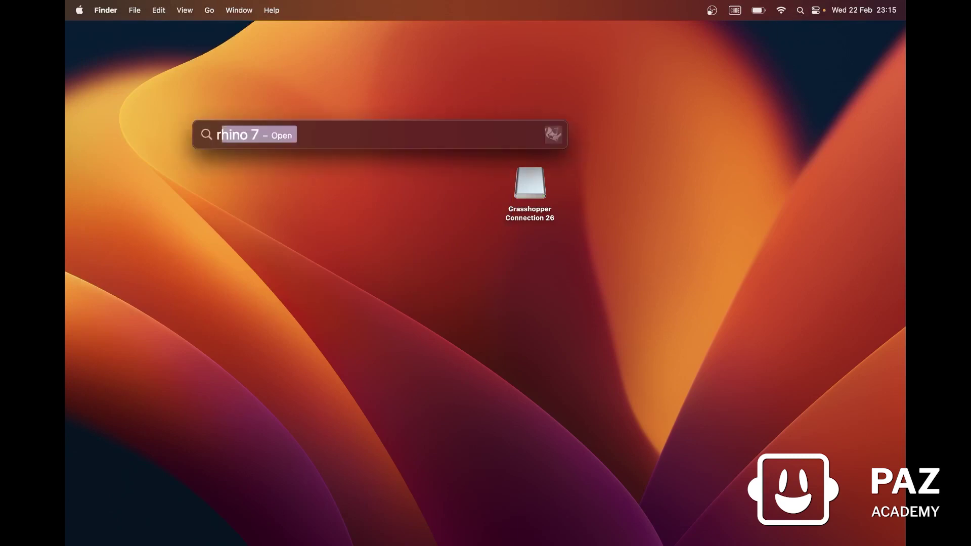
{"action": "type", "text": "o7"}
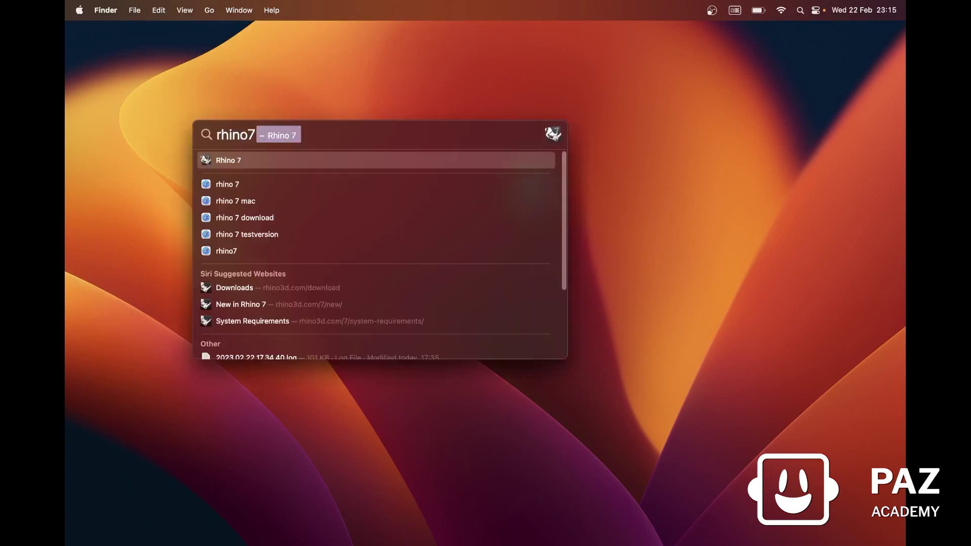
{"action": "left_click", "coordinate": [497, 160]}
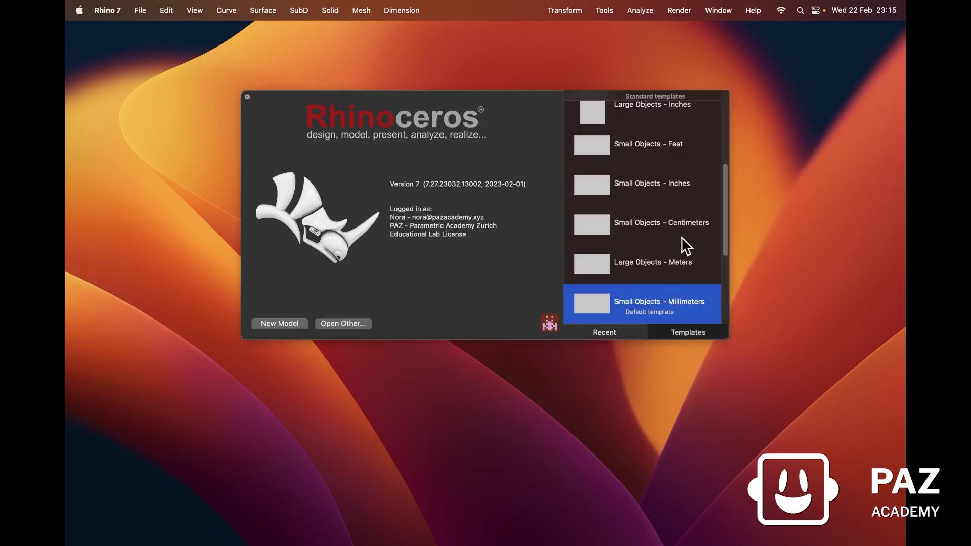
{"action": "left_click", "coordinate": [690, 273]}
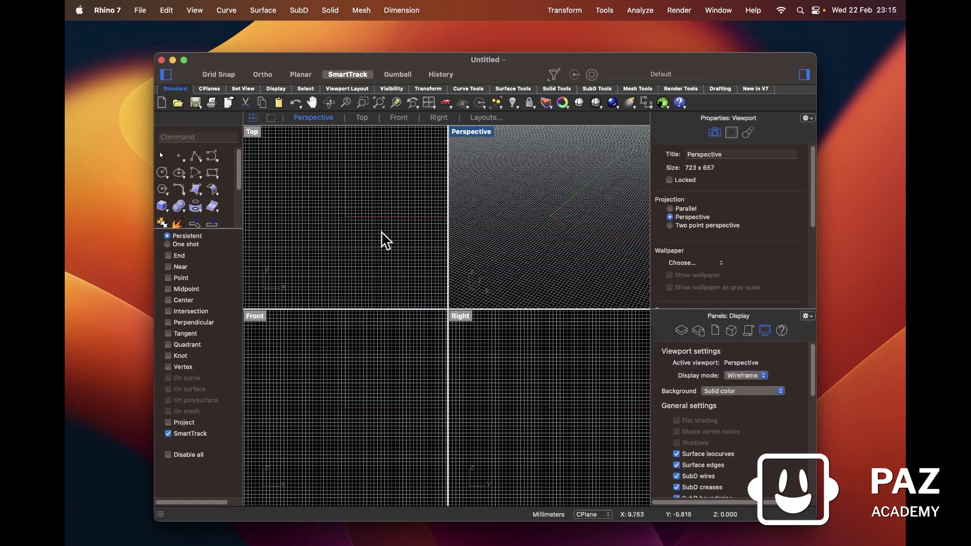
Step: Start Grasshopper from Rhino, dismiss the tutorial browser, and move and enlarge the Grasshopper window
{"action": "left_click", "coordinate": [663, 104]}
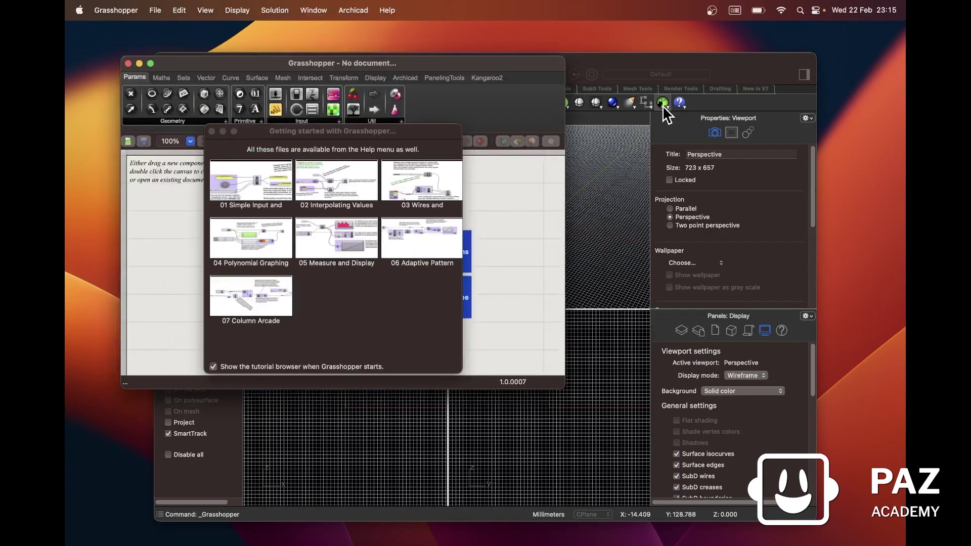
{"action": "left_click", "coordinate": [211, 131]}
{"action": "left_click_drag", "start_coordinate": [448, 67], "coordinate": [728, 70]}
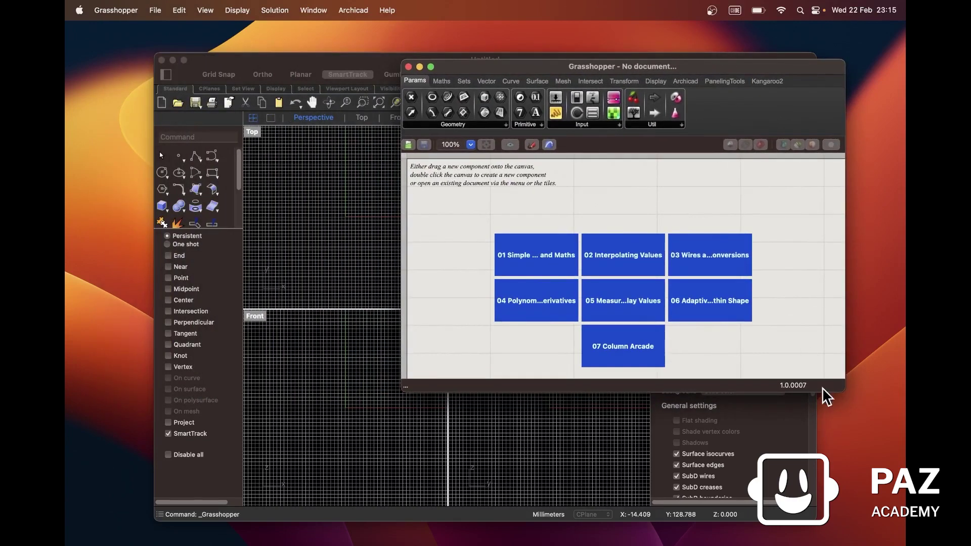
{"action": "left_click_drag", "start_coordinate": [845, 391], "coordinate": [868, 483]}
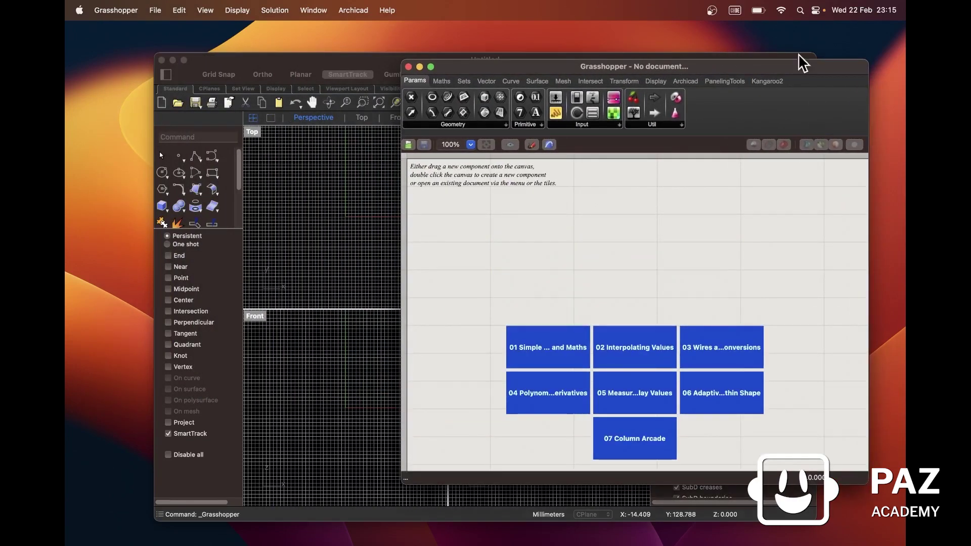
Step: Find Archicad 26 with the system search and launch it
{"action": "left_click", "coordinate": [799, 10]}
{"action": "type", "text": "archic"}
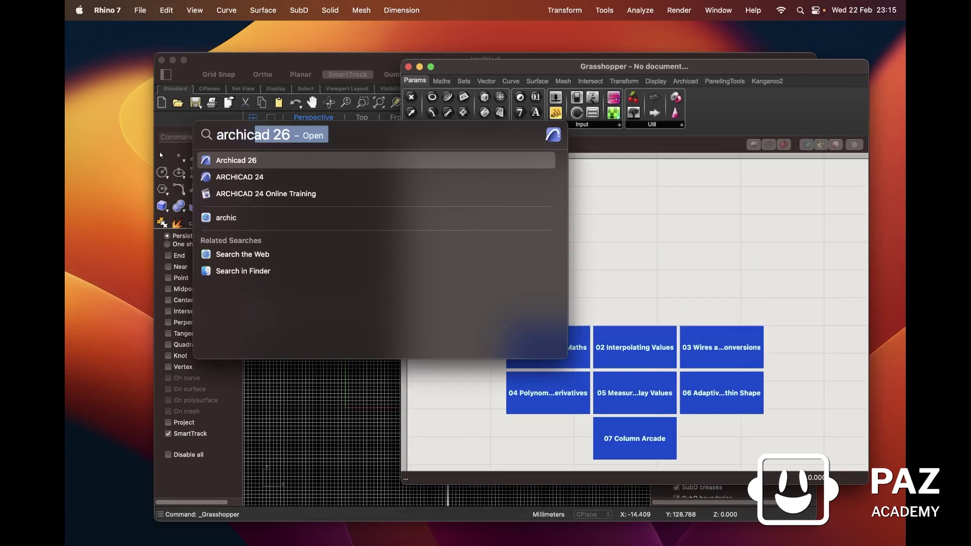
{"action": "type", "text": "a"}
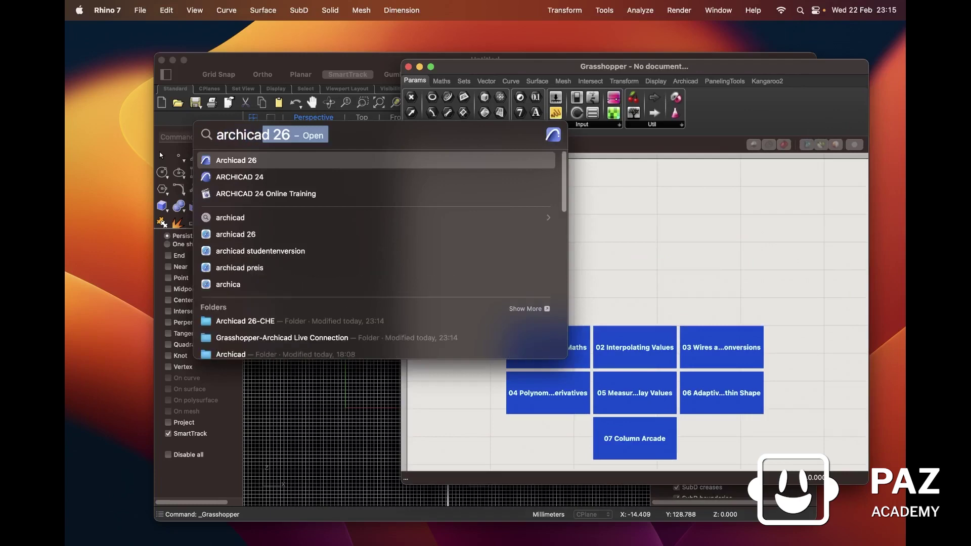
{"action": "left_click", "coordinate": [380, 166]}
Step: Create a new Grasshopper document, enlarge its window on one half of the screen, and move the Rhino window behind it
{"action": "left_click", "coordinate": [163, 10]}
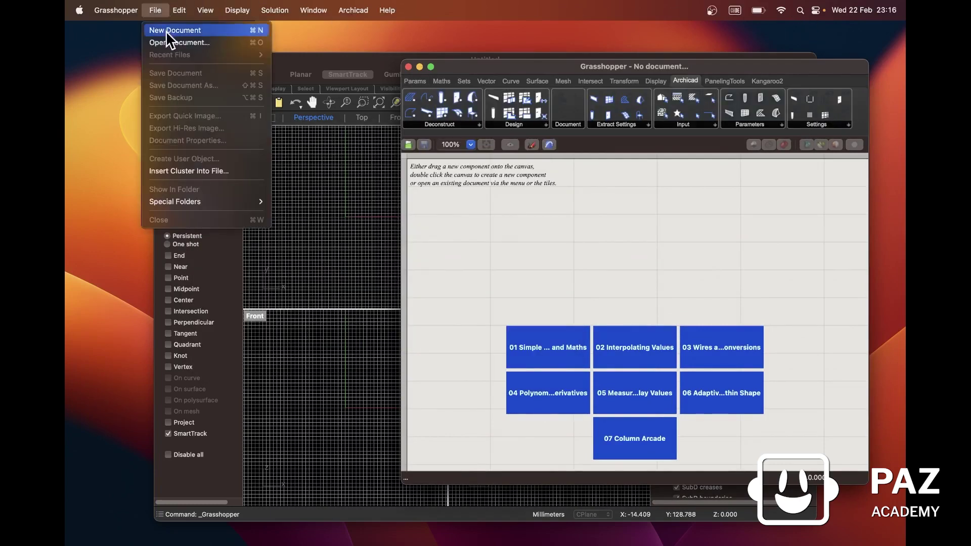
{"action": "left_click", "coordinate": [166, 32]}
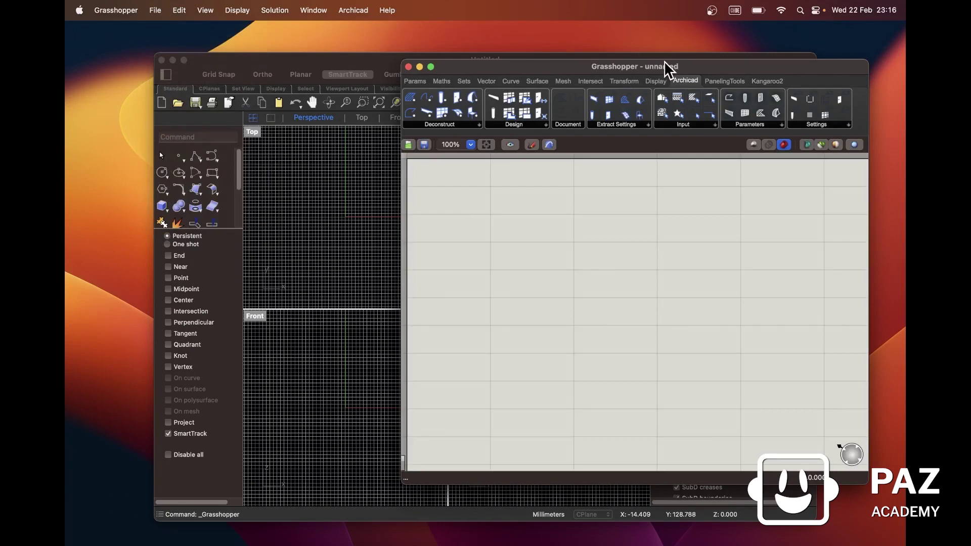
{"action": "left_click_drag", "start_coordinate": [668, 58], "coordinate": [692, 20]}
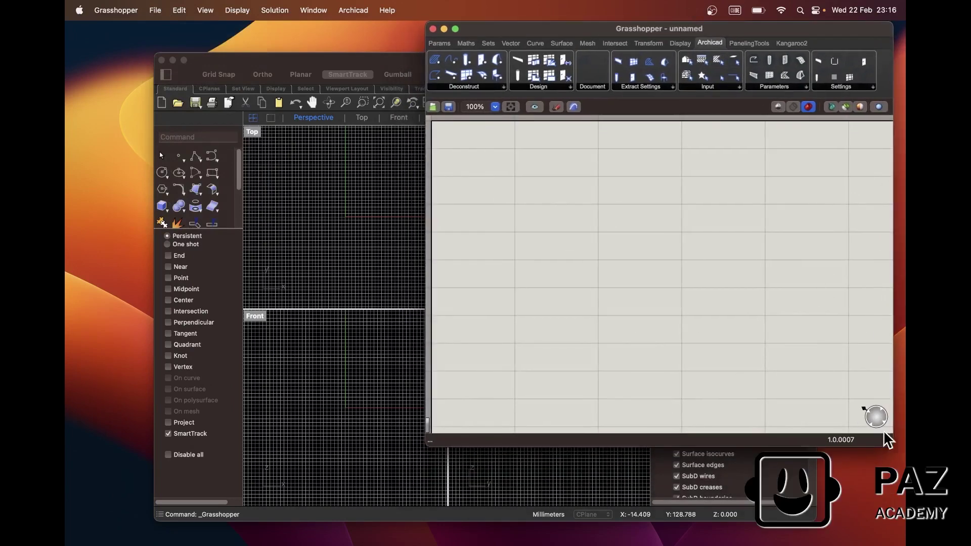
{"action": "left_click_drag", "start_coordinate": [887, 447], "coordinate": [898, 545]}
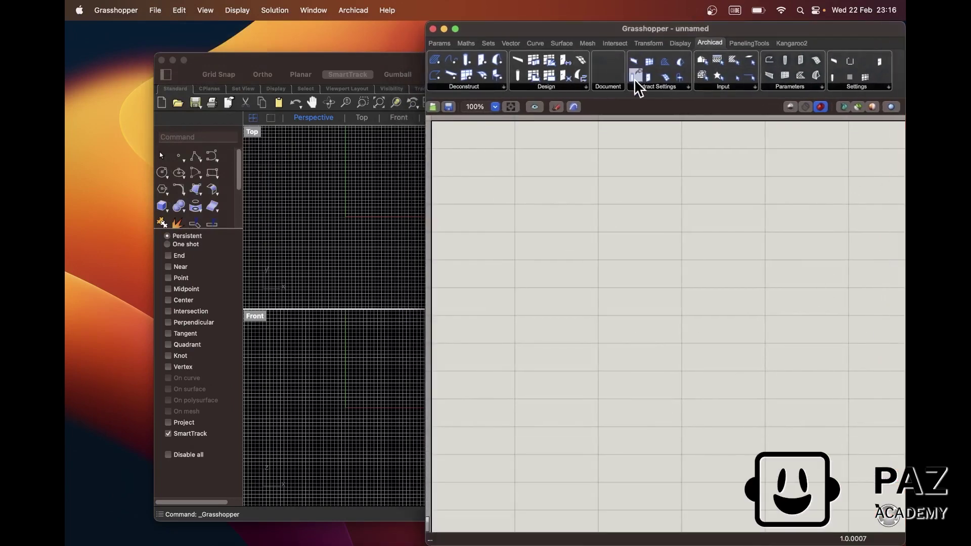
{"action": "left_click_drag", "start_coordinate": [372, 67], "coordinate": [653, 66]}
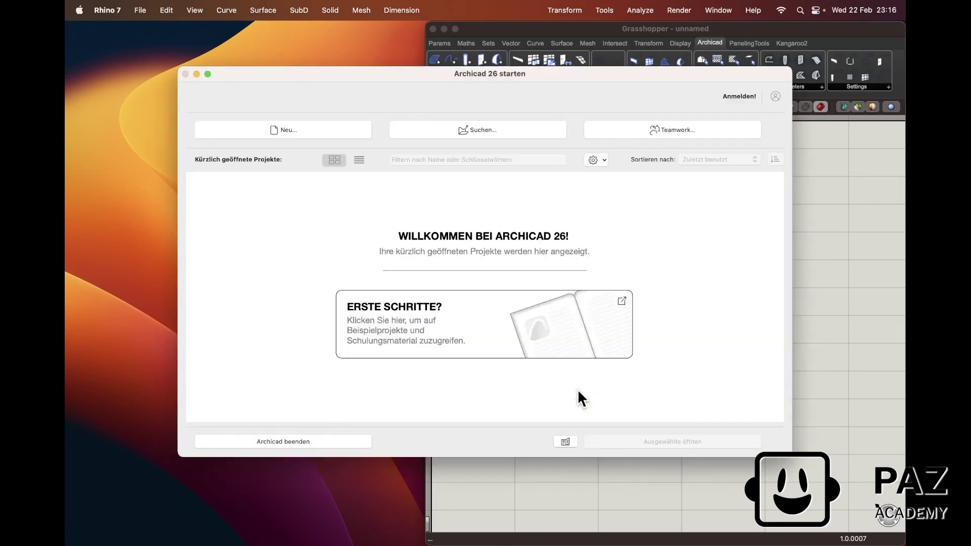
Step: Create a new Archicad project from Schweizer Vorlage 26.tpl with Letztes verwendetes Profil, and switch back to Grasshopper
{"action": "left_click", "coordinate": [349, 129]}
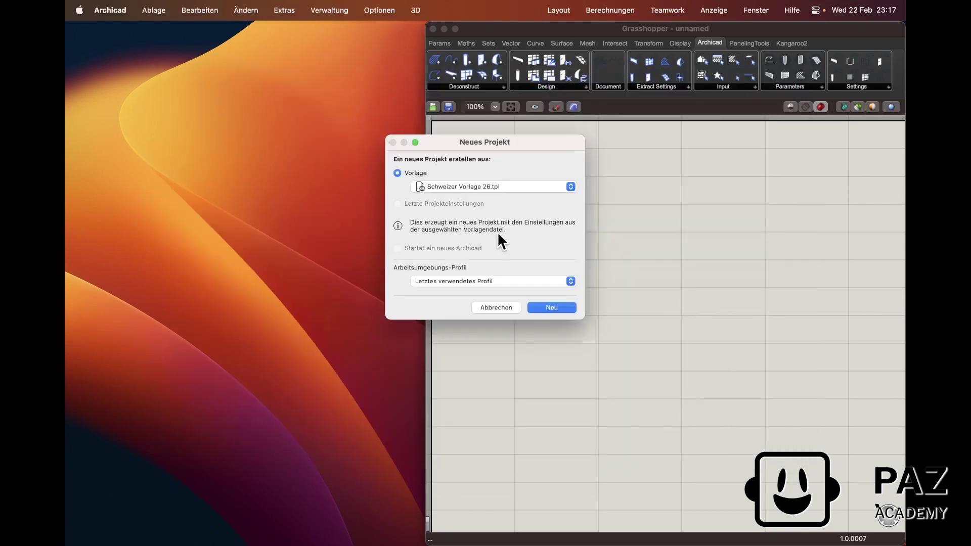
{"action": "left_click", "coordinate": [545, 306]}
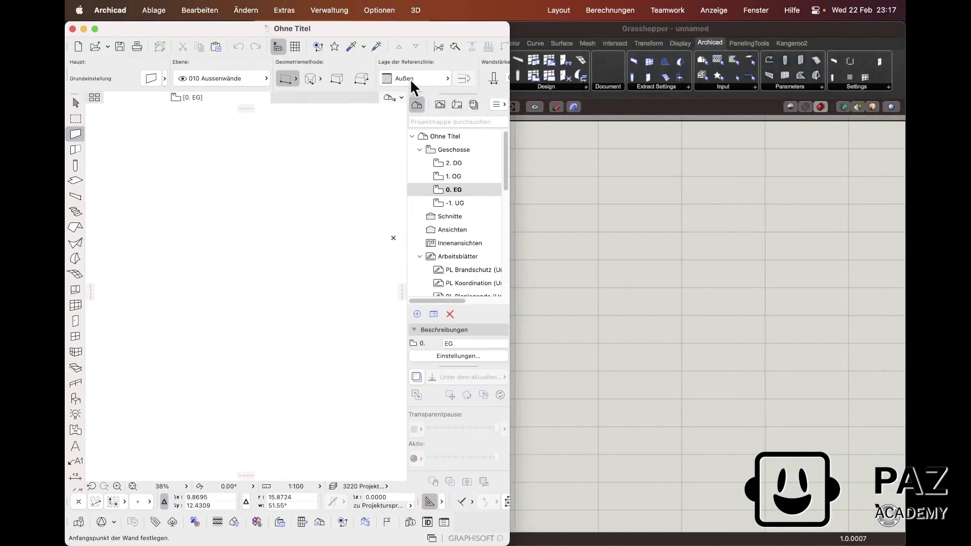
{"action": "left_click", "coordinate": [598, 222]}
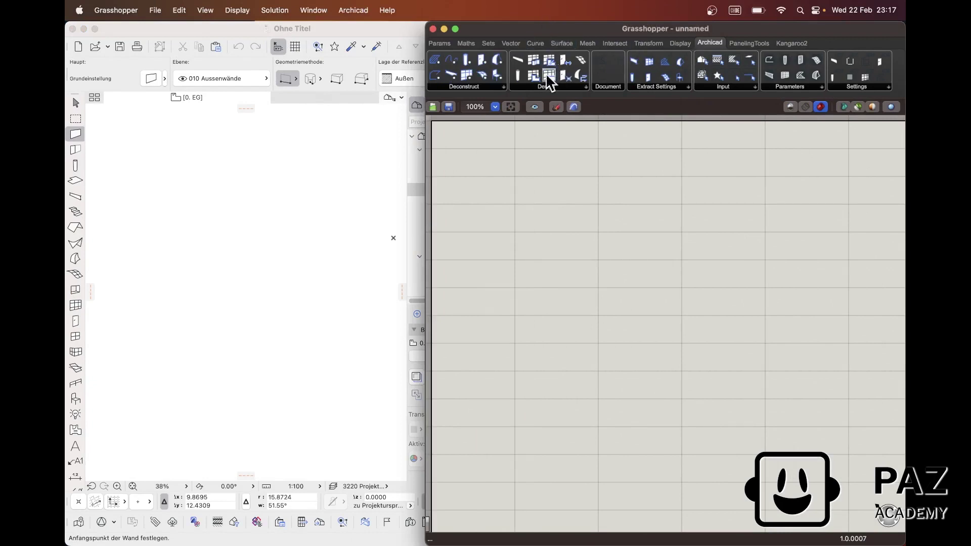
{"action": "left_click_drag", "start_coordinate": [526, 81], "coordinate": [587, 277]}
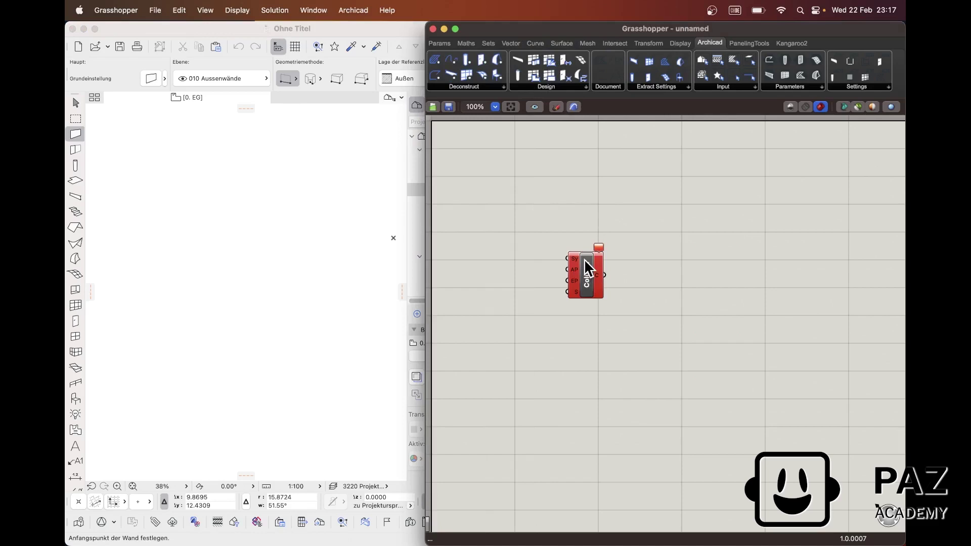
{"action": "left_click_drag", "start_coordinate": [656, 329], "coordinate": [547, 224]}
{"action": "key", "text": "Delete"}
{"action": "left_click", "coordinate": [205, 10]}
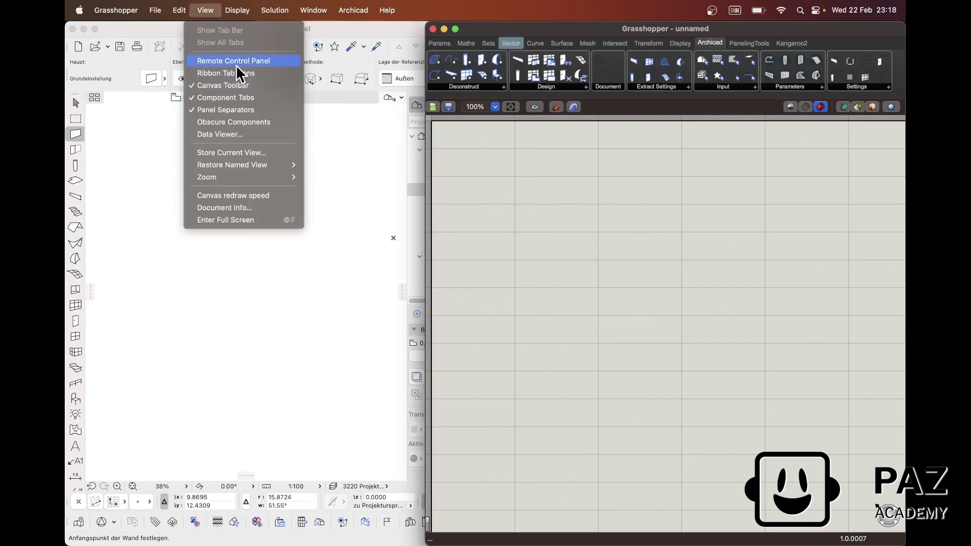
{"action": "mouse_move", "coordinate": [237, 10]}
{"action": "left_click", "coordinate": [627, 122]}
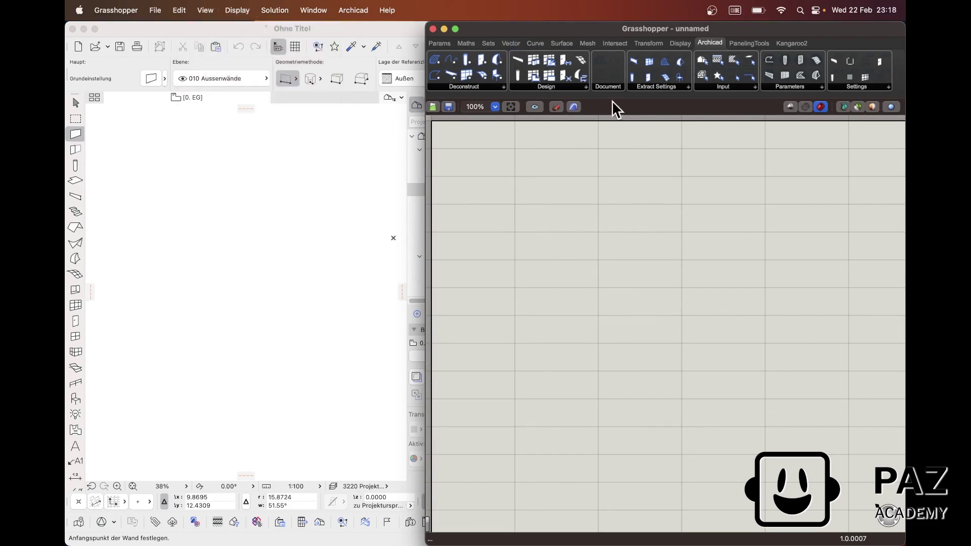
Step: Place an Archicad Column component on the canvas, and start the Archicad connection with its window moved clear of the component
{"action": "left_click_drag", "start_coordinate": [534, 146], "coordinate": [596, 245]}
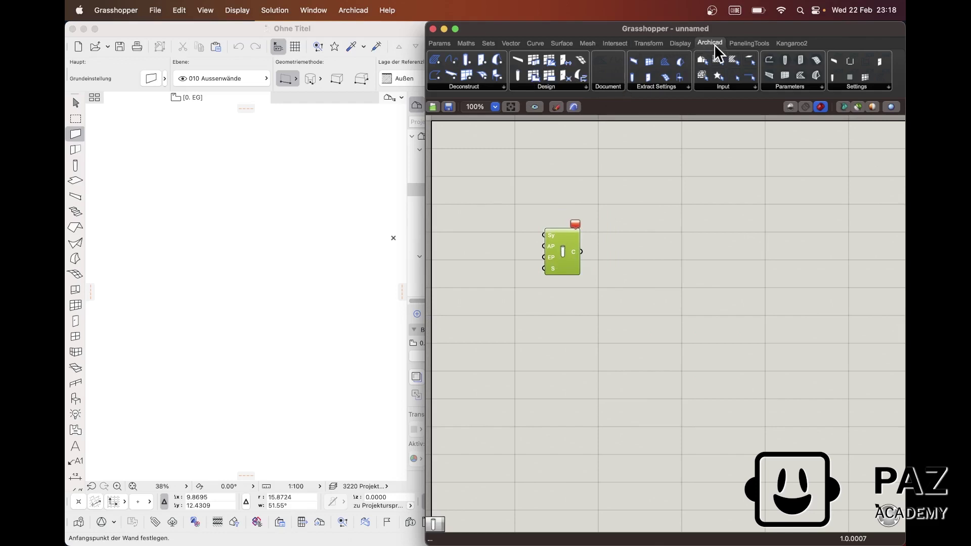
{"action": "left_click", "coordinate": [349, 12]}
{"action": "left_click", "coordinate": [384, 30]}
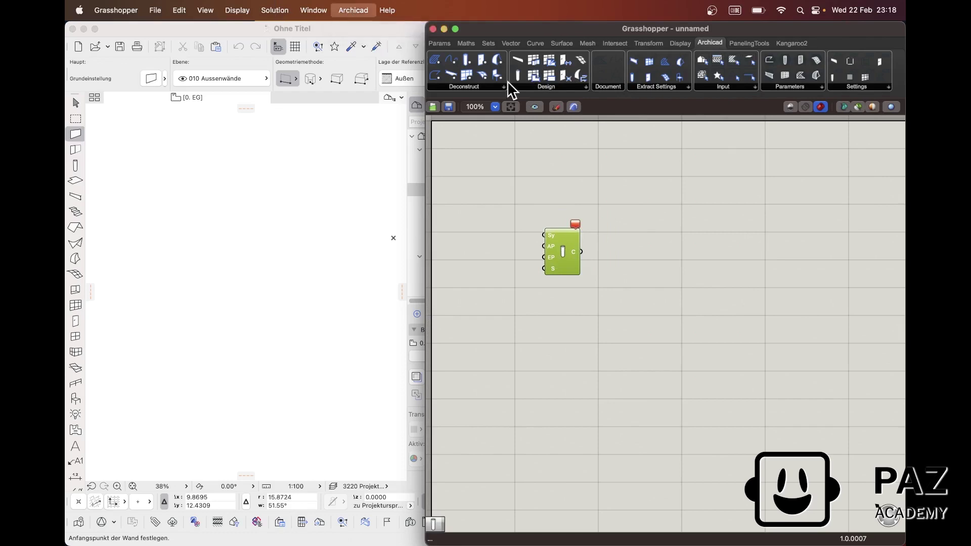
{"action": "left_click", "coordinate": [668, 235]}
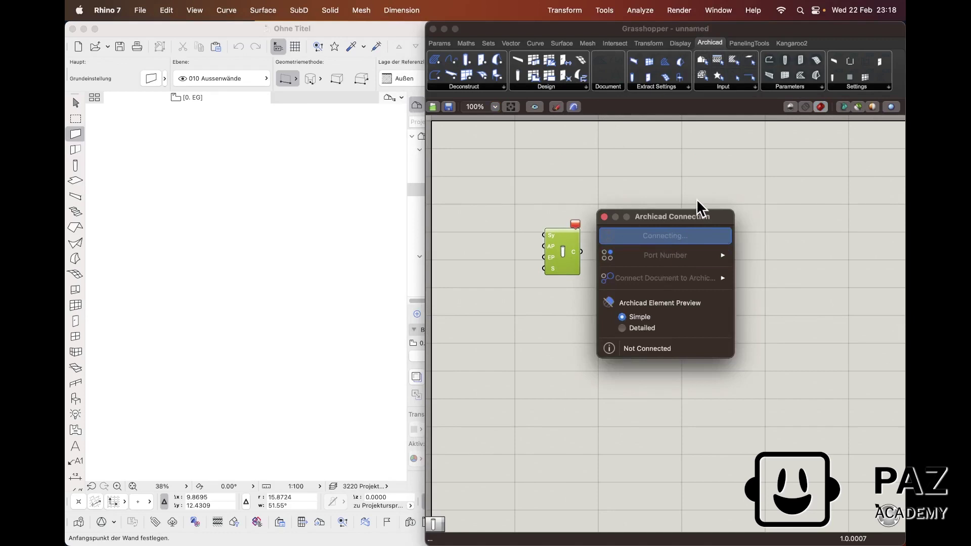
{"action": "left_click_drag", "start_coordinate": [689, 214], "coordinate": [795, 202]}
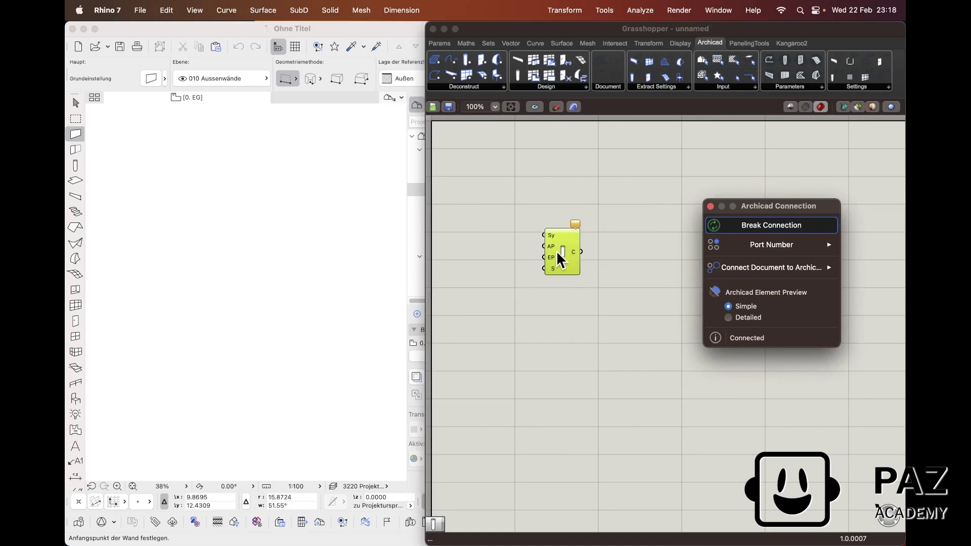
{"action": "left_click", "coordinate": [557, 250]}
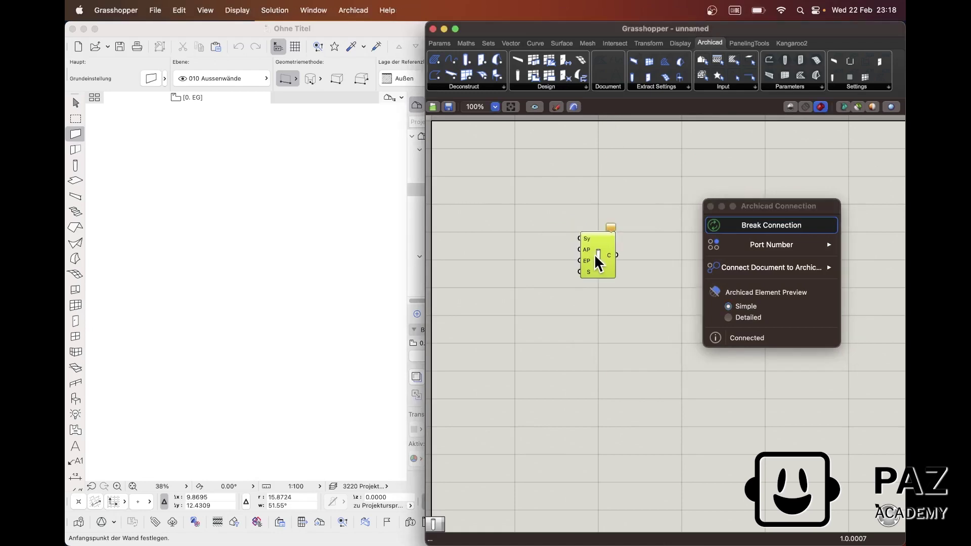
{"action": "scroll", "coordinate": [569, 254], "scroll_direction": "up", "scroll_amount": 5}
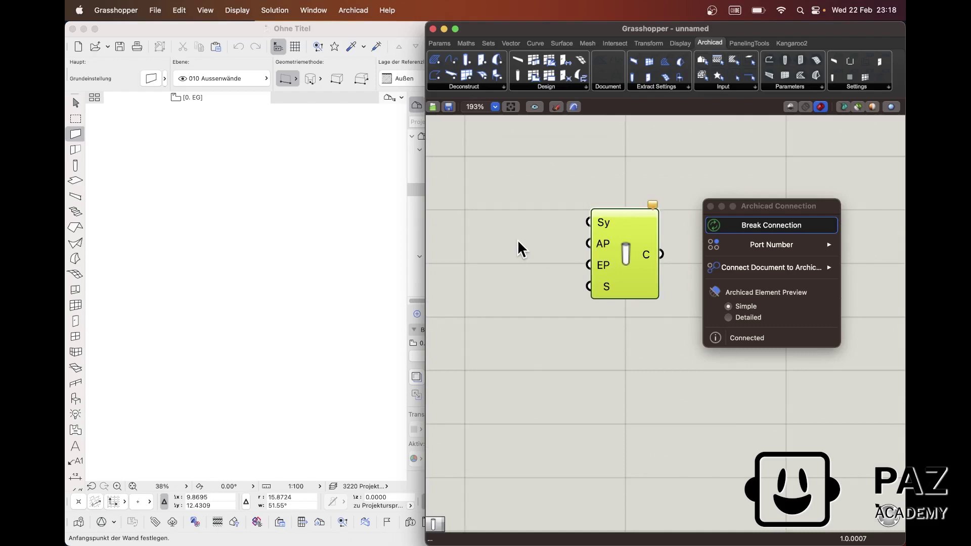
{"action": "double_click", "coordinate": [518, 242]}
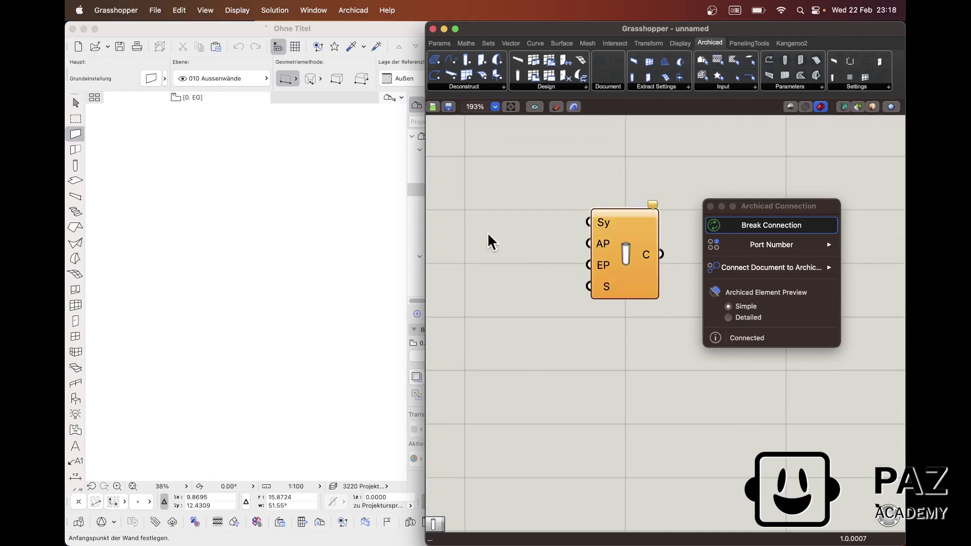
{"action": "type", "text": "//"}
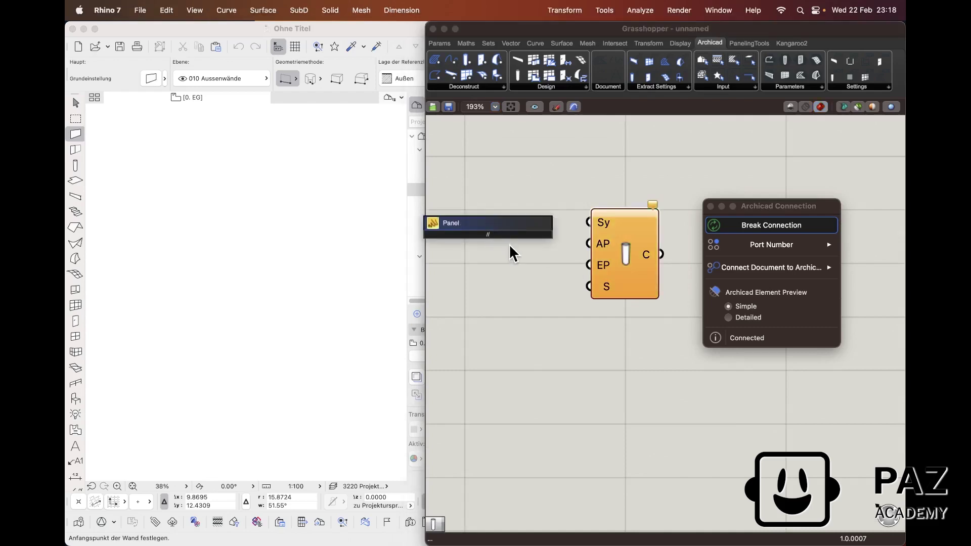
{"action": "key", "text": "BackSpace"}
{"action": "key", "text": "BackSpace"}
Step: Add a Panel beside the Column component, shrink it, and enter 0,0,0 as its content
{"action": "left_click", "coordinate": [442, 45]}
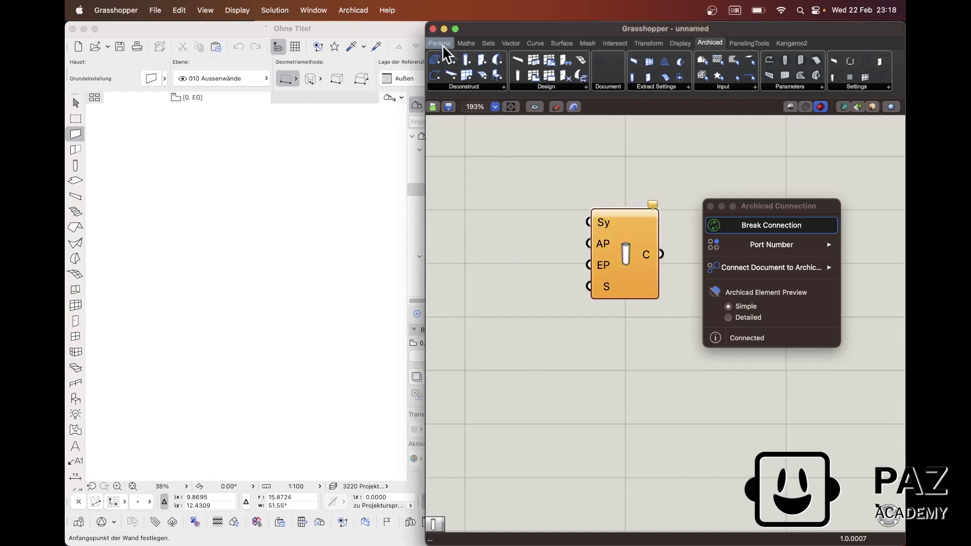
{"action": "left_click", "coordinate": [442, 45]}
{"action": "left_click_drag", "start_coordinate": [582, 77], "coordinate": [500, 227]}
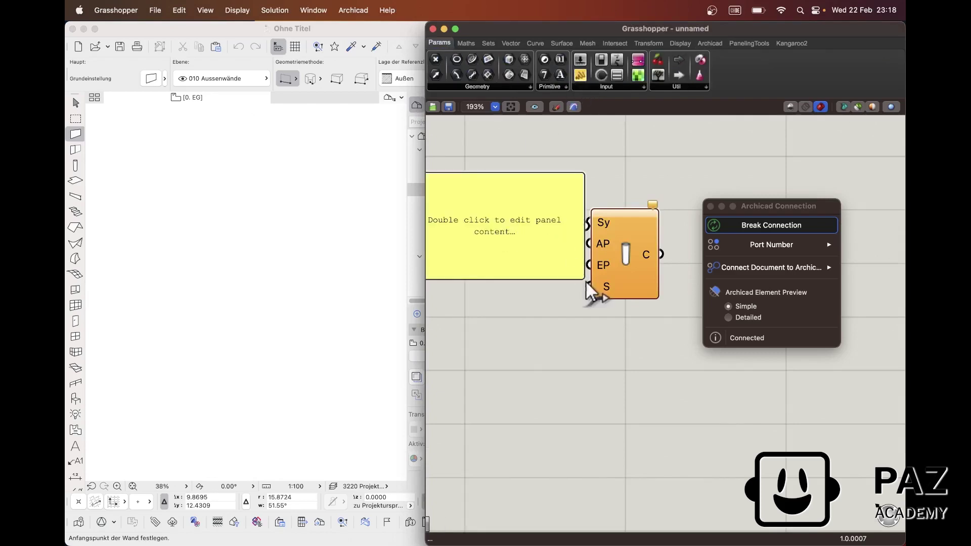
{"action": "left_click_drag", "start_coordinate": [585, 281], "coordinate": [525, 241]}
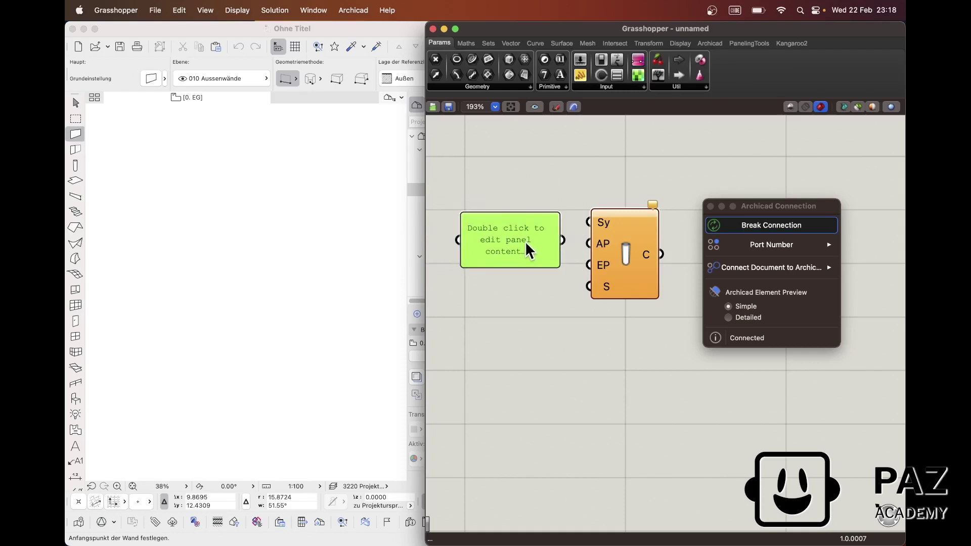
{"action": "double_click", "coordinate": [525, 240]}
{"action": "type", "text": "0,0,0"}
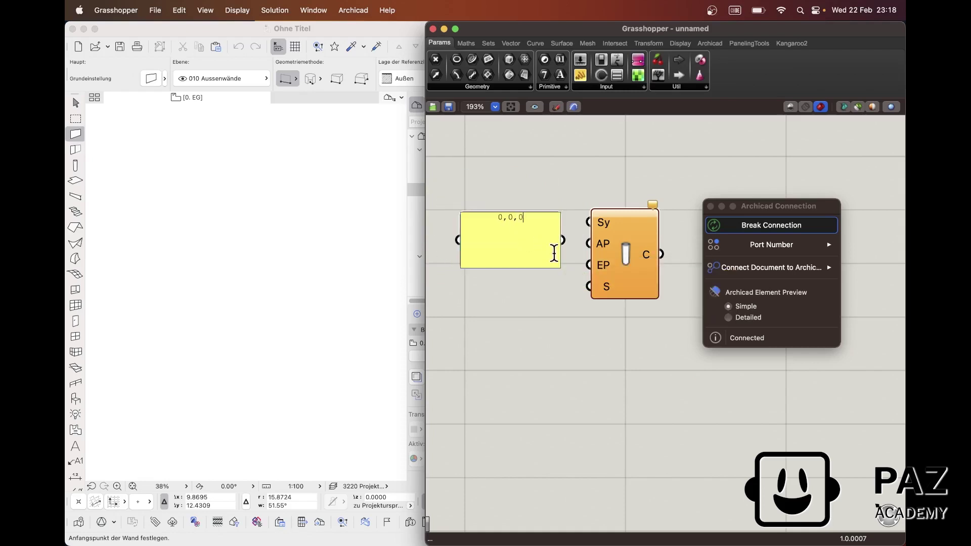
{"action": "left_click", "coordinate": [553, 178]}
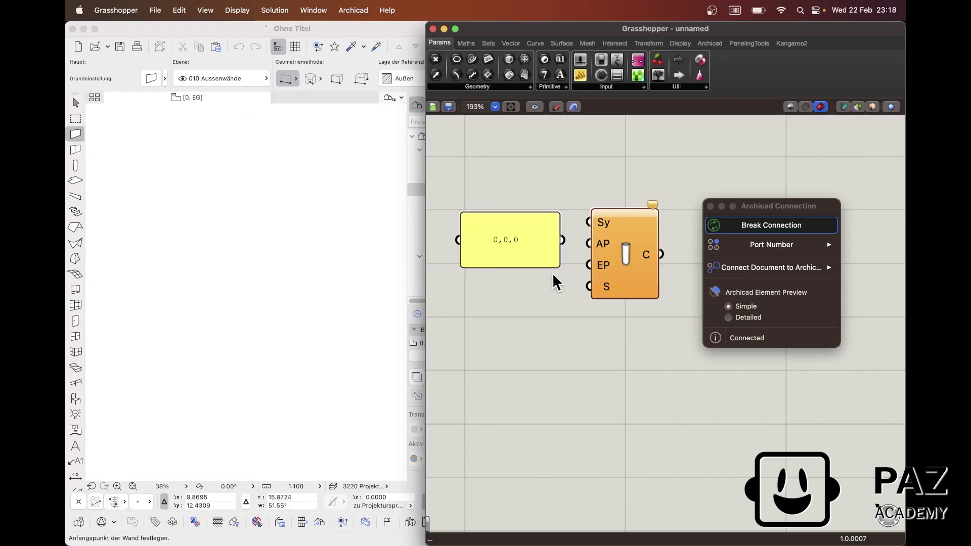
Step: Reduce the 0,0,0 panel further and connect its output to the Column component's AP input
{"action": "left_click_drag", "start_coordinate": [557, 266], "coordinate": [536, 246]}
{"action": "left_click_drag", "start_coordinate": [554, 244], "coordinate": [589, 244]}
{"action": "left_click_drag", "start_coordinate": [514, 244], "coordinate": [523, 243]}
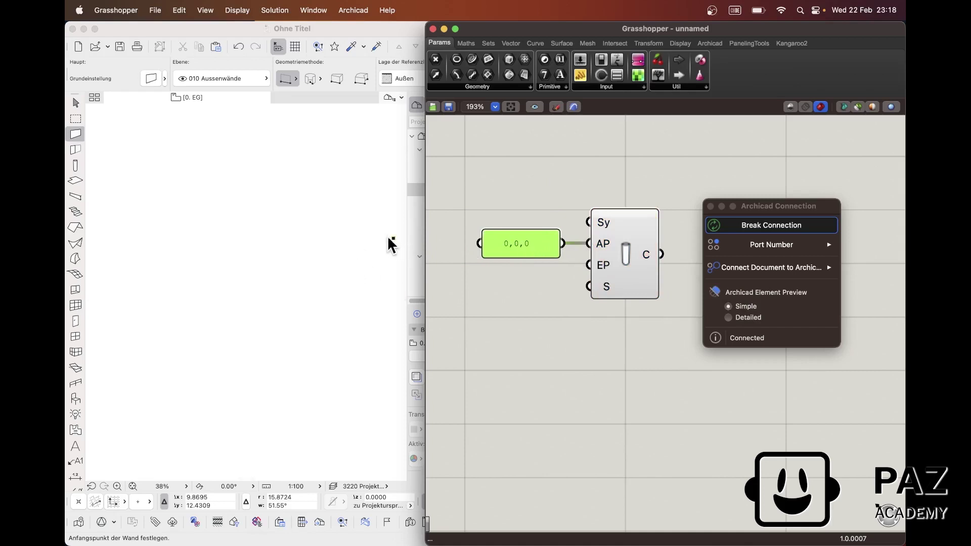
Step: Switch to Archicad, open the Allgemeine Perspektive 3D view, and orbit it to show the column above the grid
{"action": "left_click", "coordinate": [393, 238]}
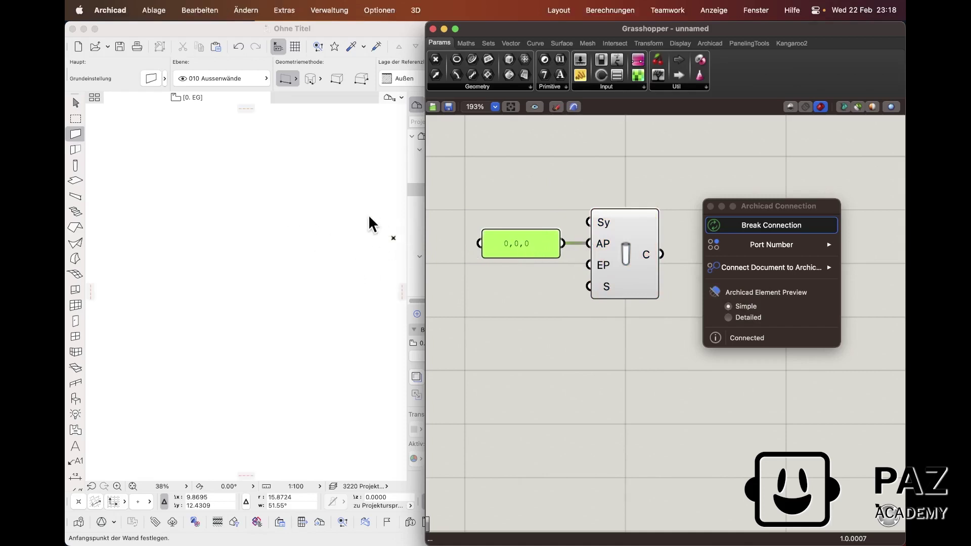
{"action": "left_click", "coordinate": [369, 218]}
{"action": "scroll", "coordinate": [280, 222], "scroll_direction": "up", "scroll_amount": 10}
{"action": "scroll", "coordinate": [454, 233], "scroll_direction": "down", "scroll_amount": 3}
{"action": "scroll", "coordinate": [454, 234], "scroll_direction": "down", "scroll_amount": 3}
{"action": "double_click", "coordinate": [475, 273]}
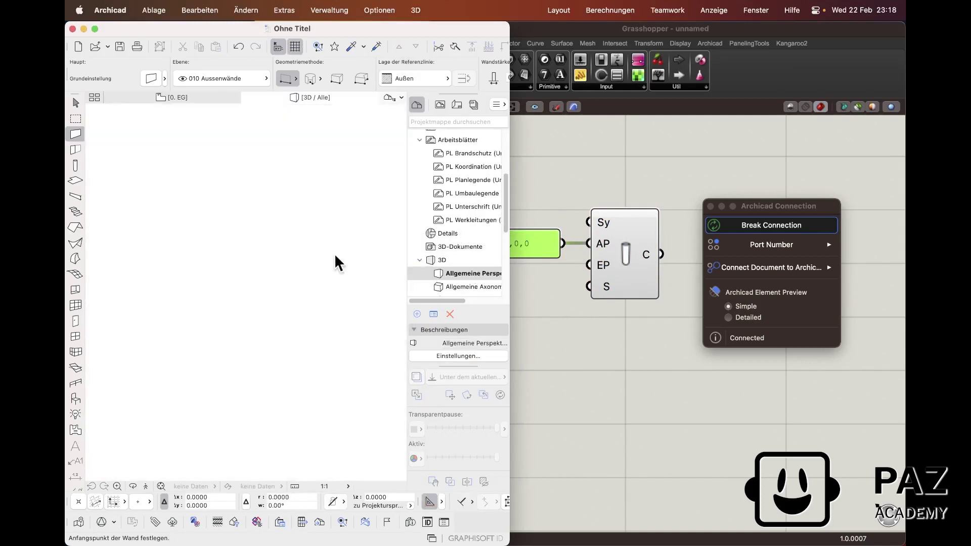
{"action": "middle_click_drag", "start_coordinate": [297, 260], "coordinate": [390, 331], "text": "shift"}
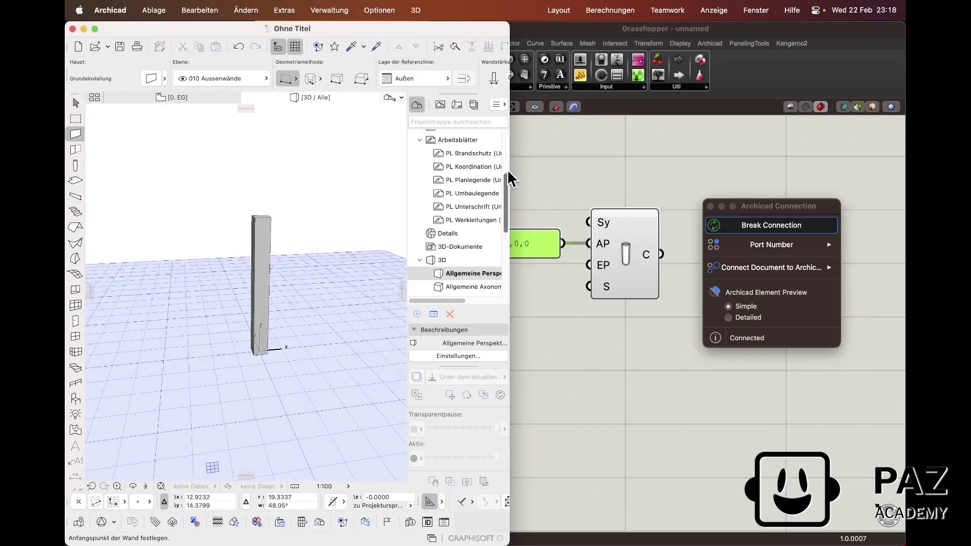
Step: Switch back to Grasshopper, narrow its window to reveal more of Archicad, and move the Archicad Connection window away from the components
{"action": "left_click", "coordinate": [551, 182]}
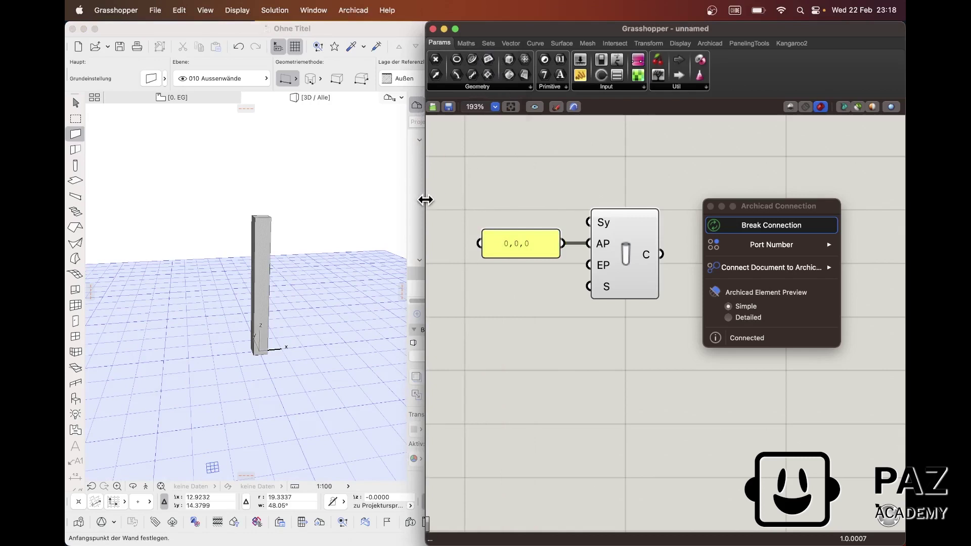
{"action": "left_click_drag", "start_coordinate": [427, 199], "coordinate": [496, 201]}
{"action": "left_click_drag", "start_coordinate": [763, 199], "coordinate": [846, 150]}
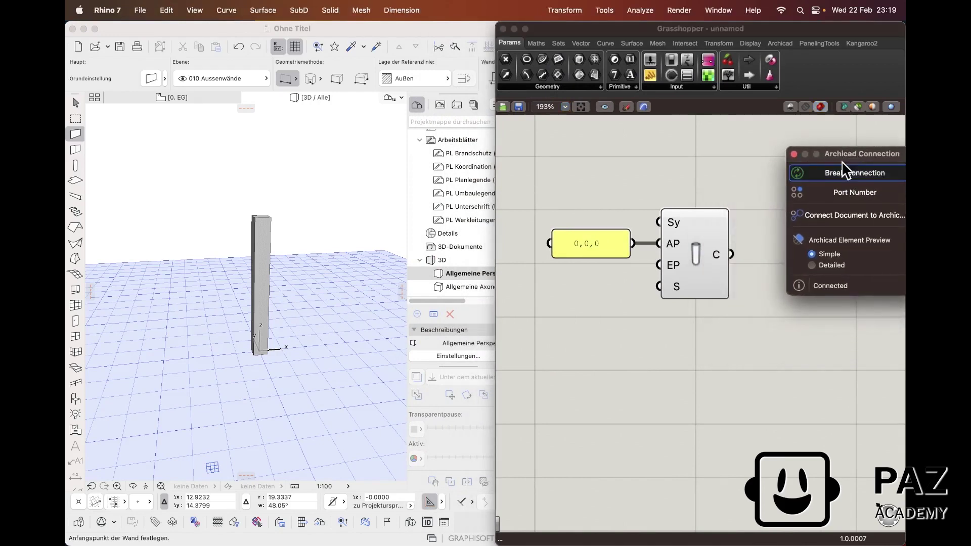